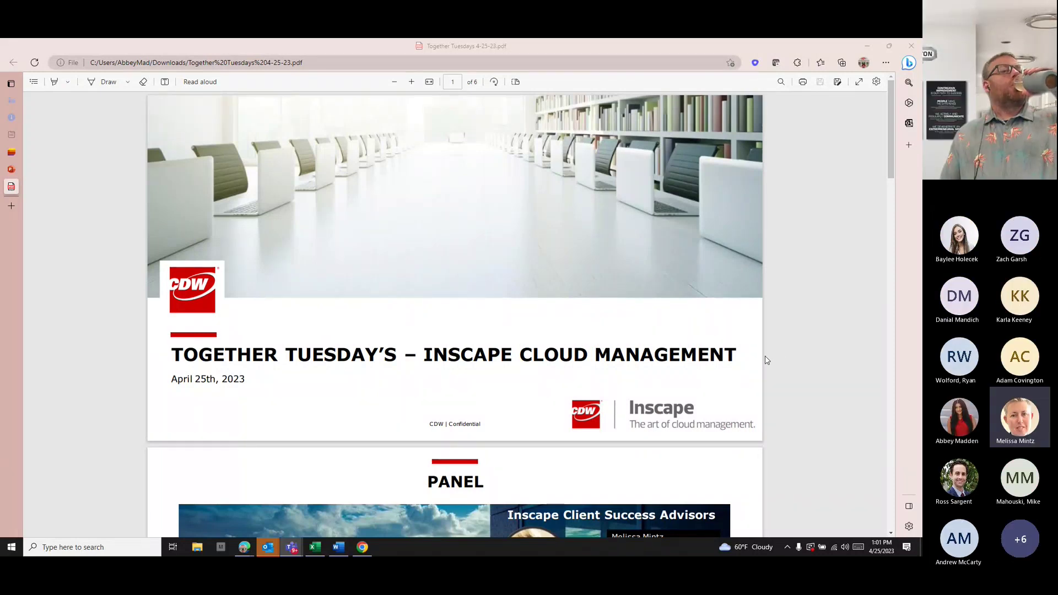
- Scroll the Together Tuesday PDF from the title slide past the Panel page to page 3, the Agenda
scroll(767, 360, "down", 6)
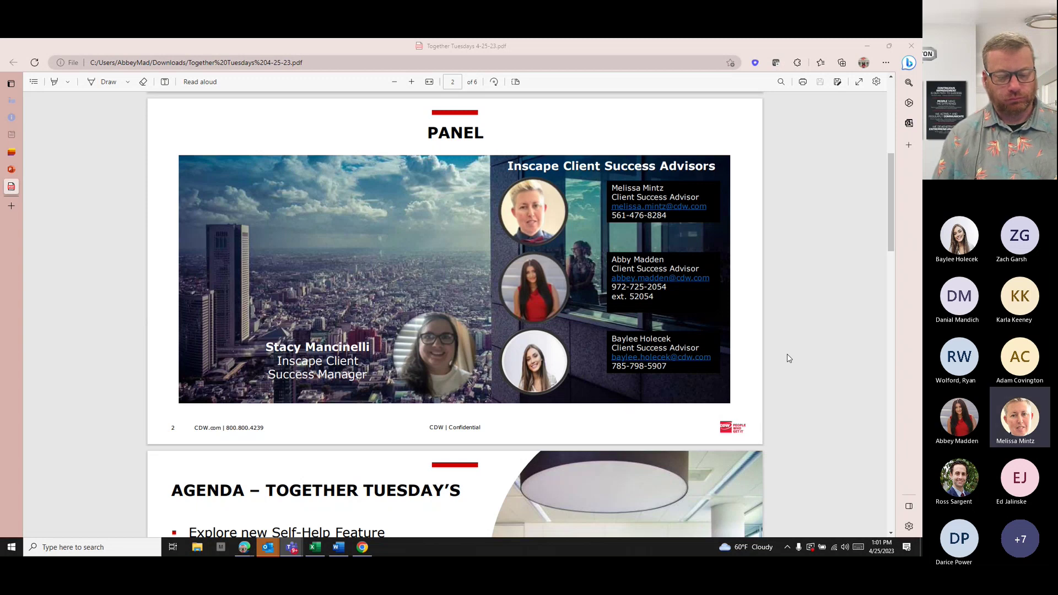
scroll(788, 359, "down", 1)
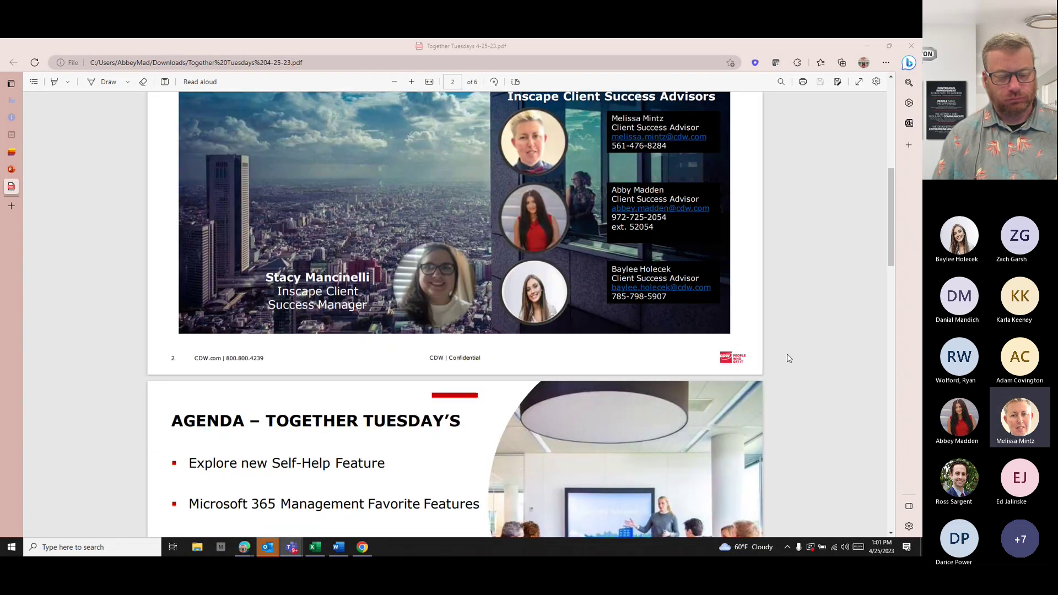
scroll(788, 358, "up", 1)
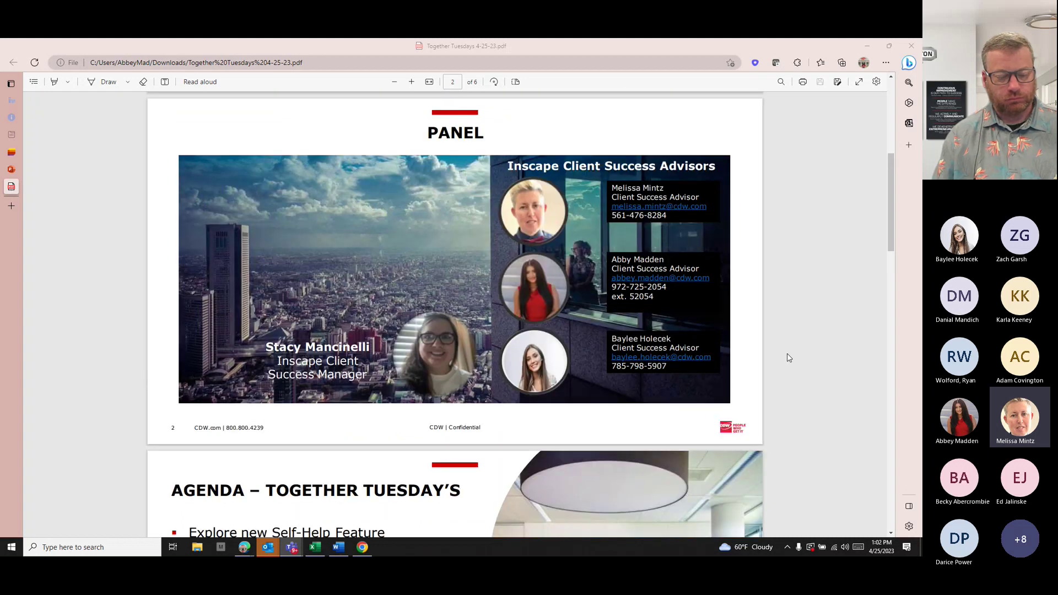
scroll(788, 358, "down", 1)
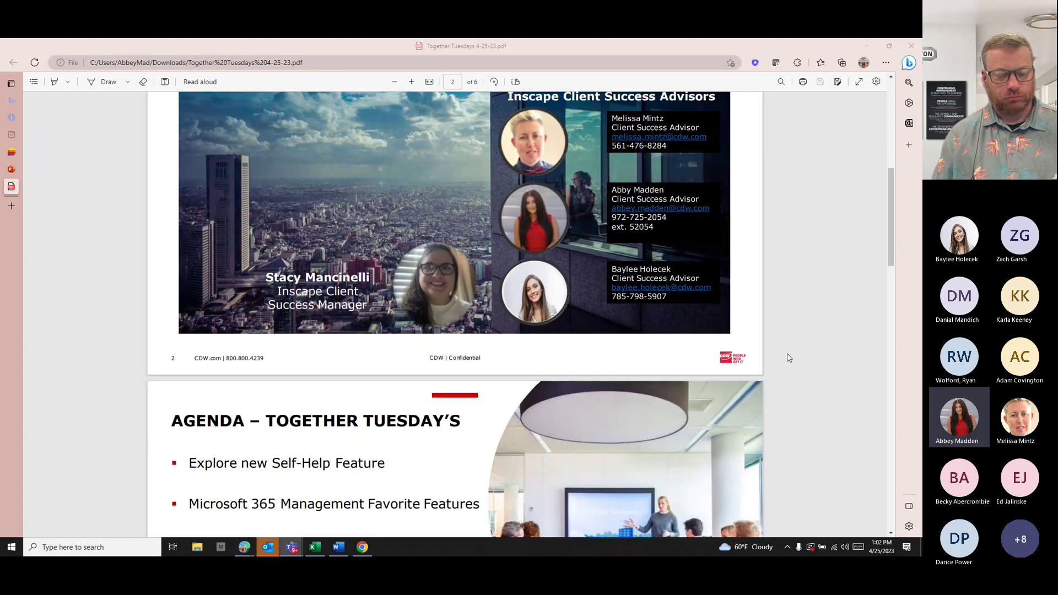
scroll(788, 358, "down", 3)
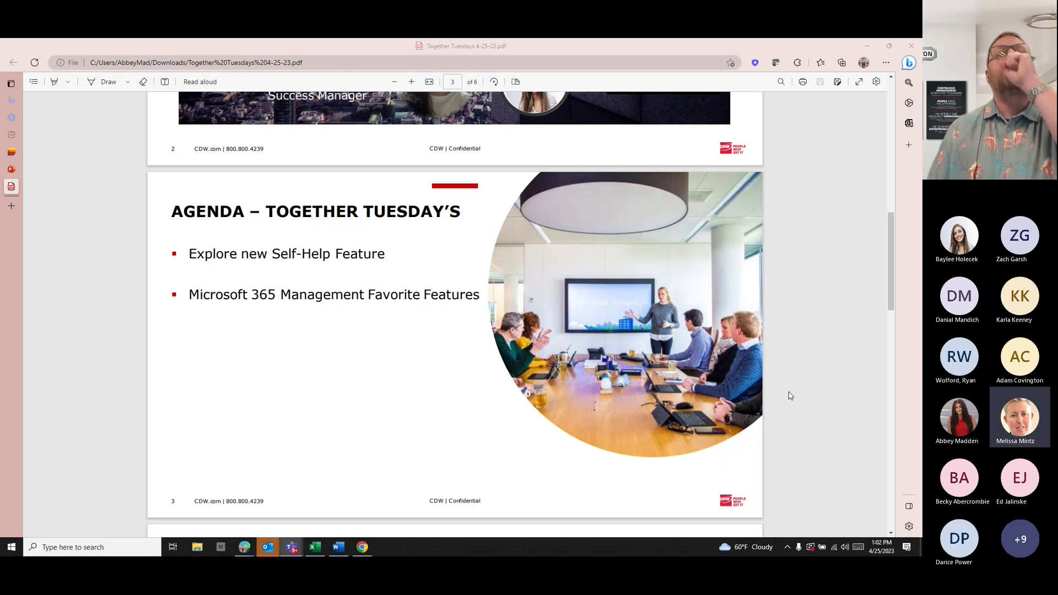
scroll(778, 394, "down", 1)
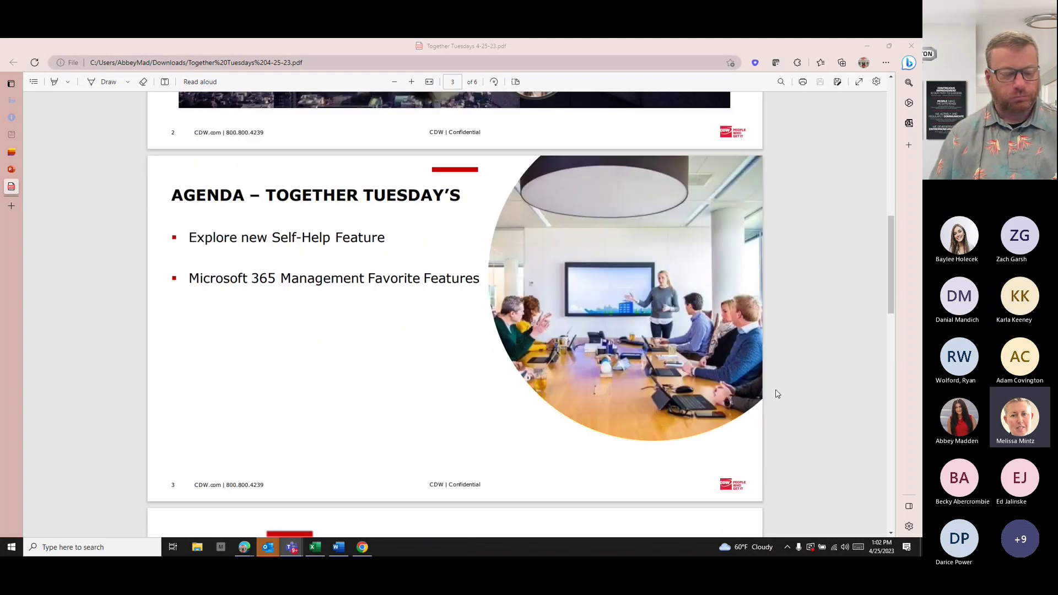
- Scroll the PDF ahead to page 4, the Self-Help slide
scroll(778, 394, "down", 6)
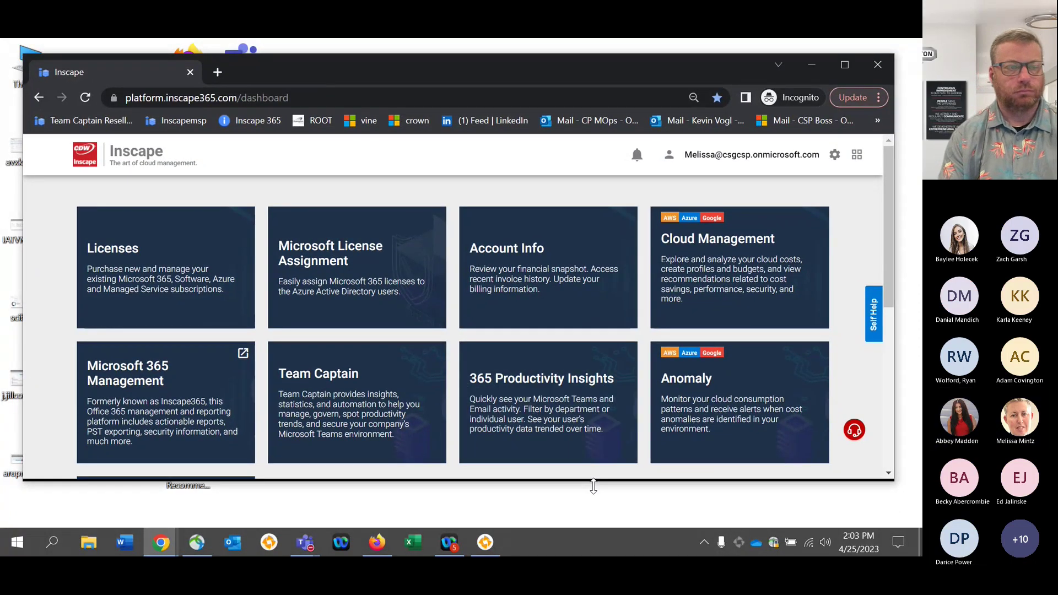
- Enlarge the browser window so the Training tile becomes visible
left_click_drag(590, 479, 585, 528)
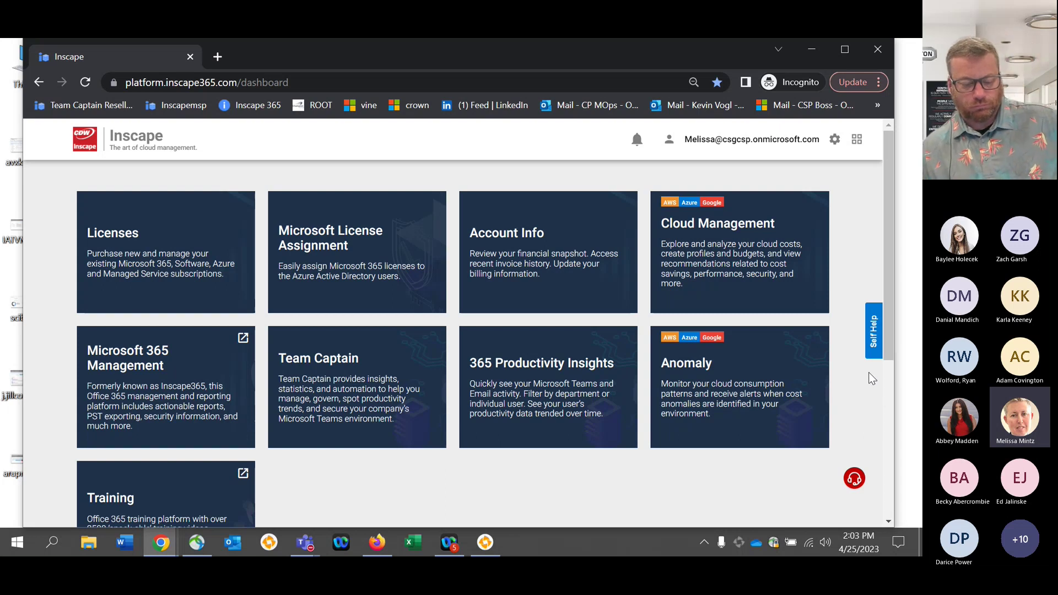
- Open the in-app Self Help panel on the right edge
left_click(868, 339)
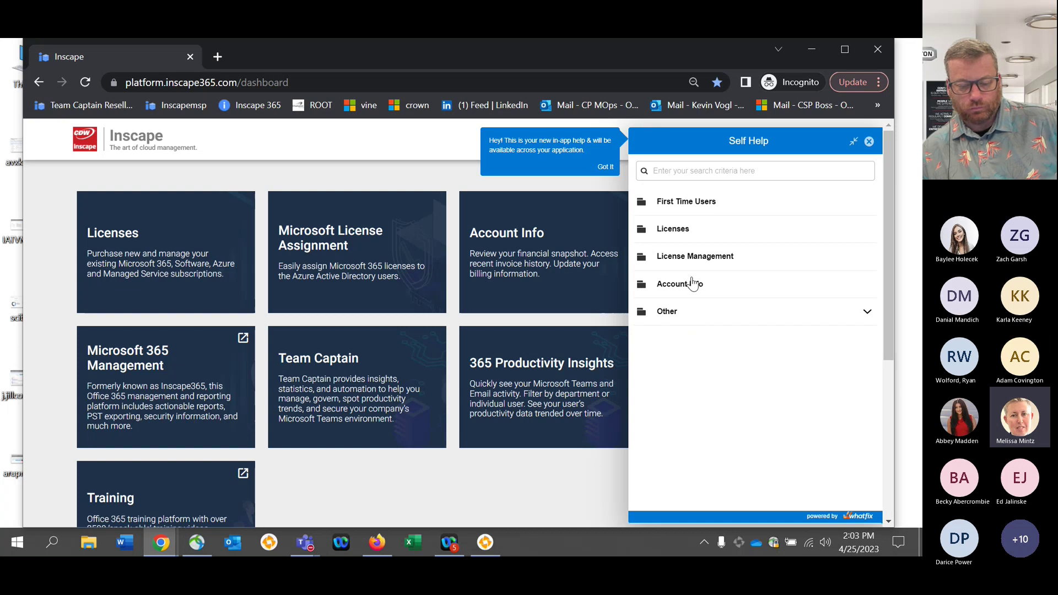
- Search Self Help for 'budget' and expand the First Time Users topics
left_click(677, 172)
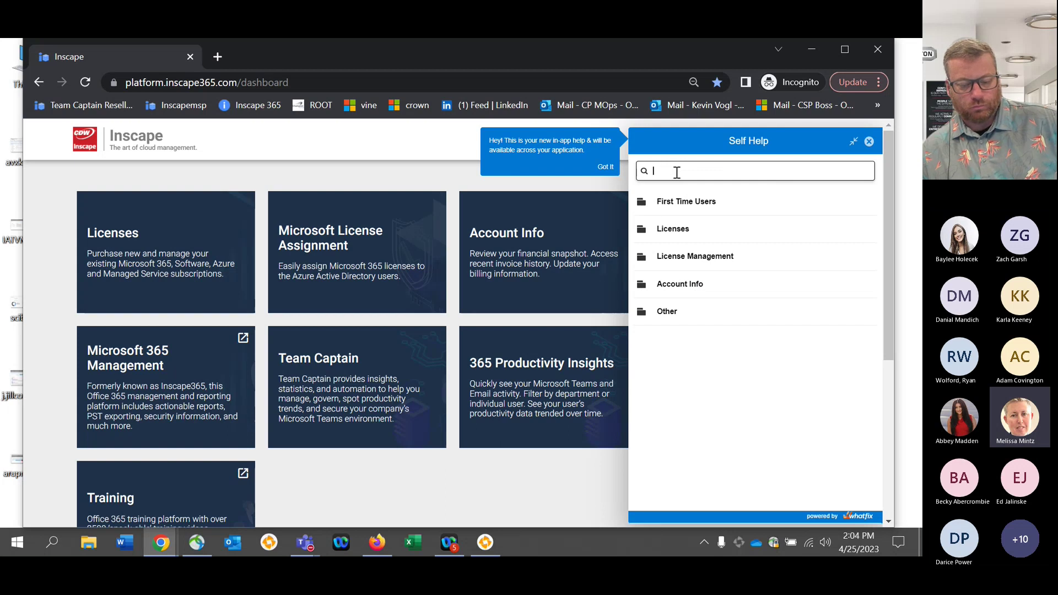
type("bud")
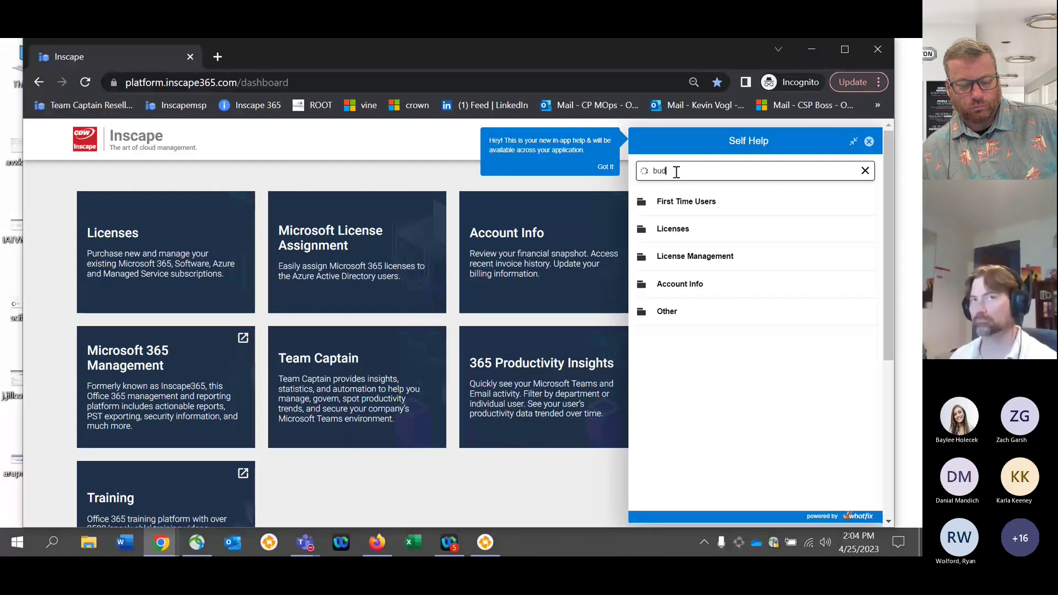
type("get")
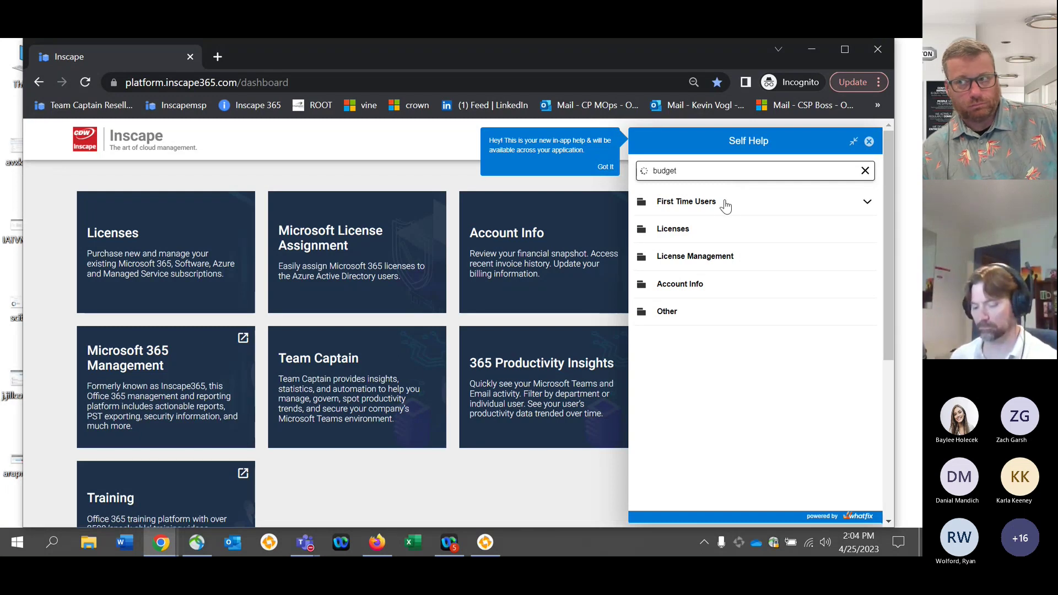
left_click(866, 205)
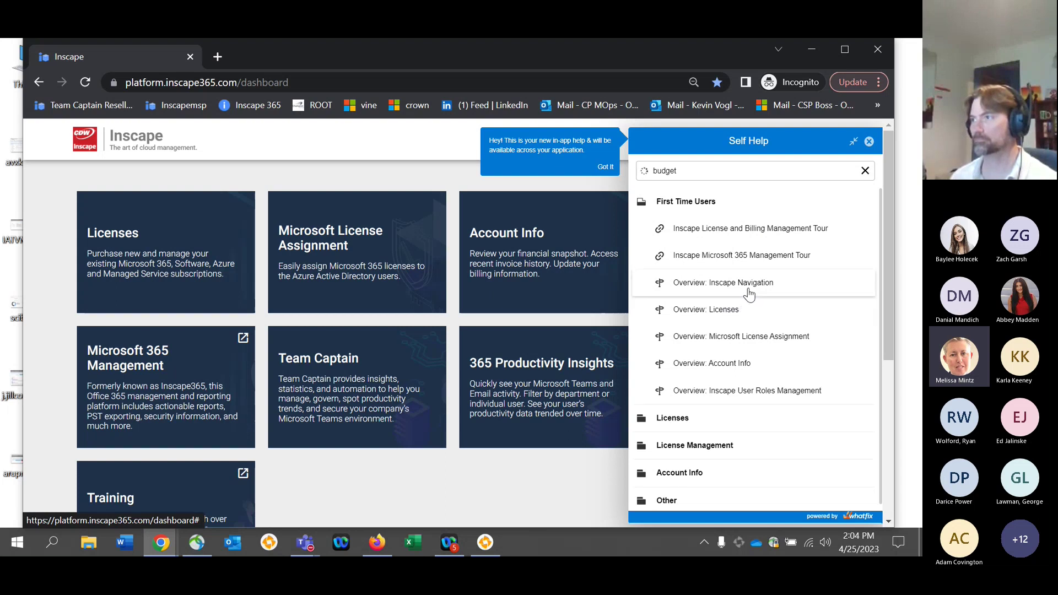
- Start the Assign & Export Licenses walkthrough under License Management and open Microsoft License Assignment
scroll(752, 308, "down", 1)
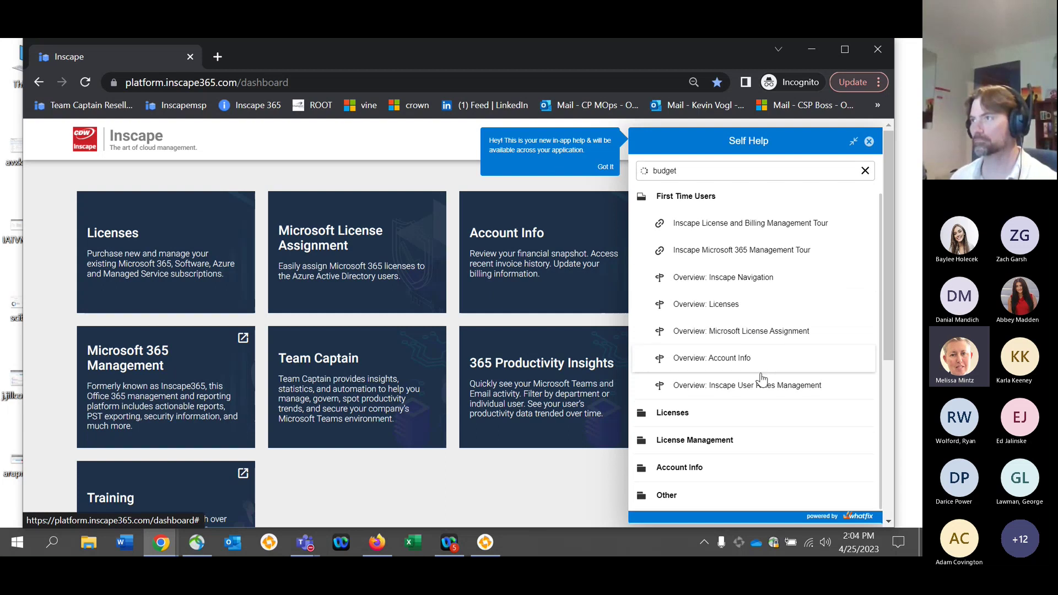
left_click(726, 441)
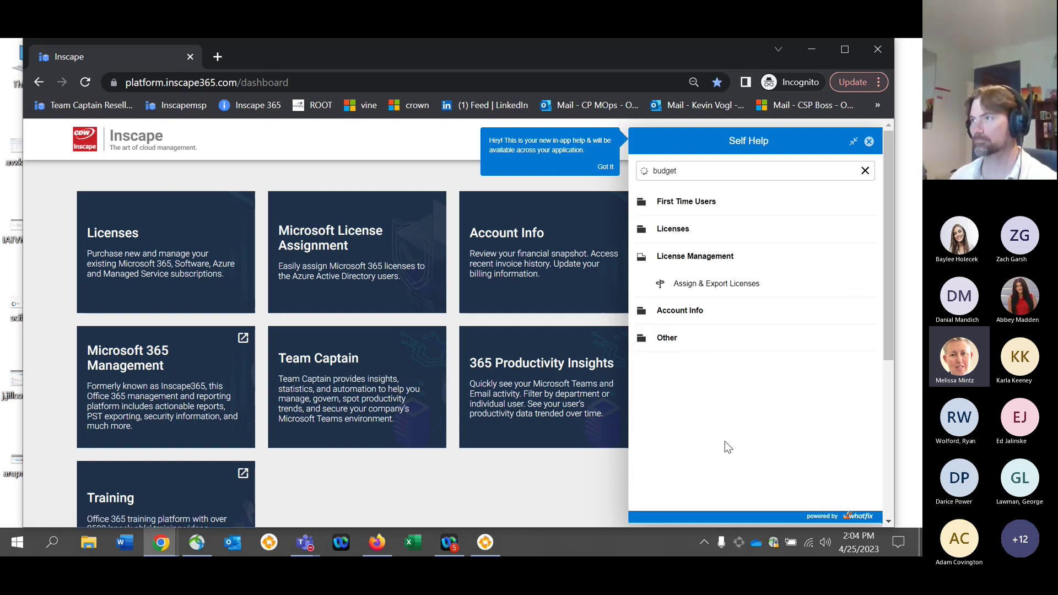
left_click(721, 286)
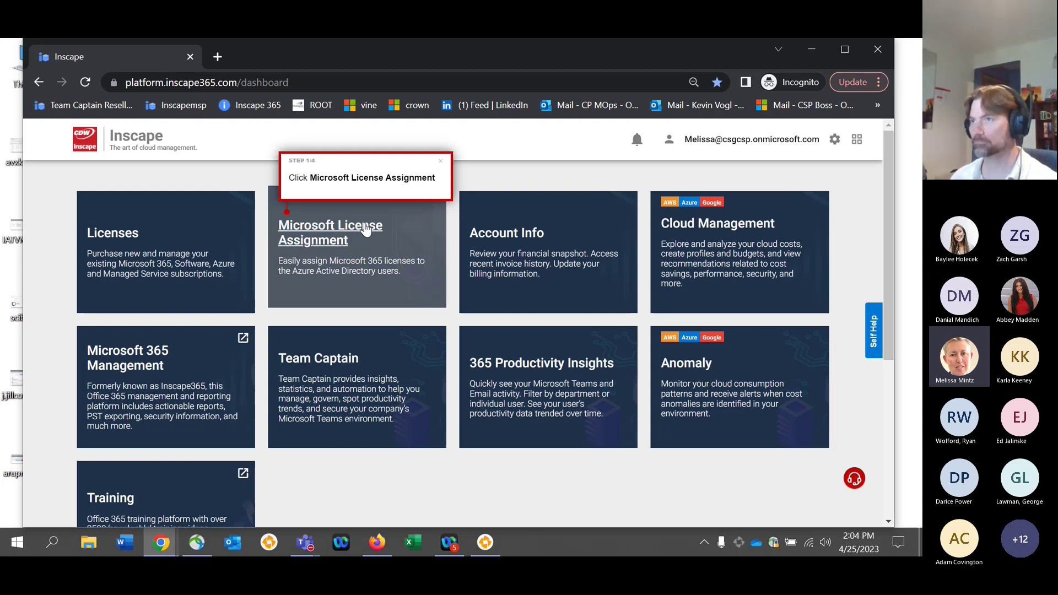
left_click(365, 226)
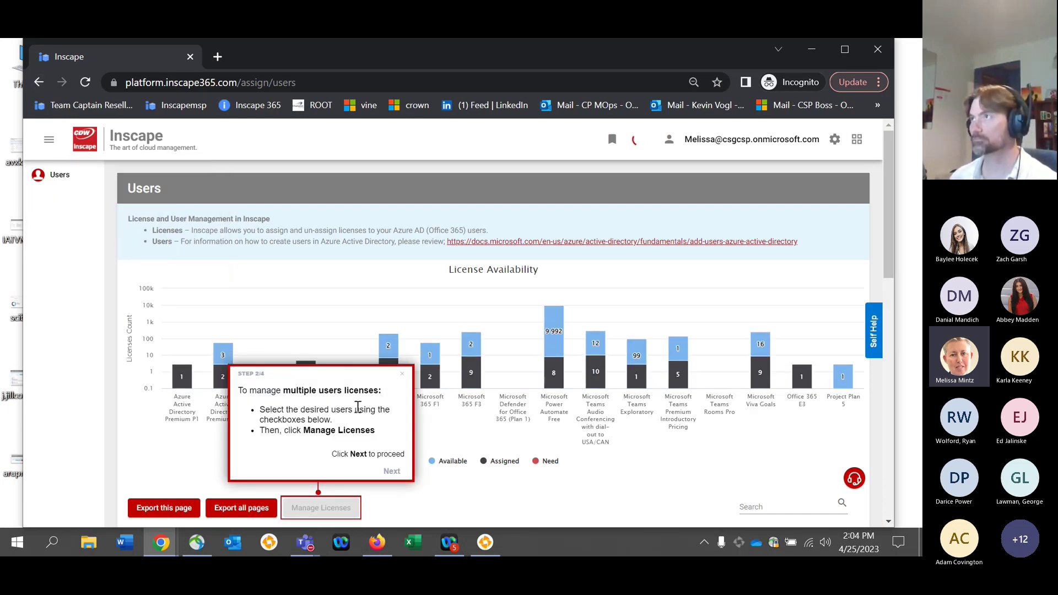
- Advance the license tour through steps 2/4 and 3/4 to the CSV export step 4/4, reopening Self Help
scroll(355, 425, "down", 1)
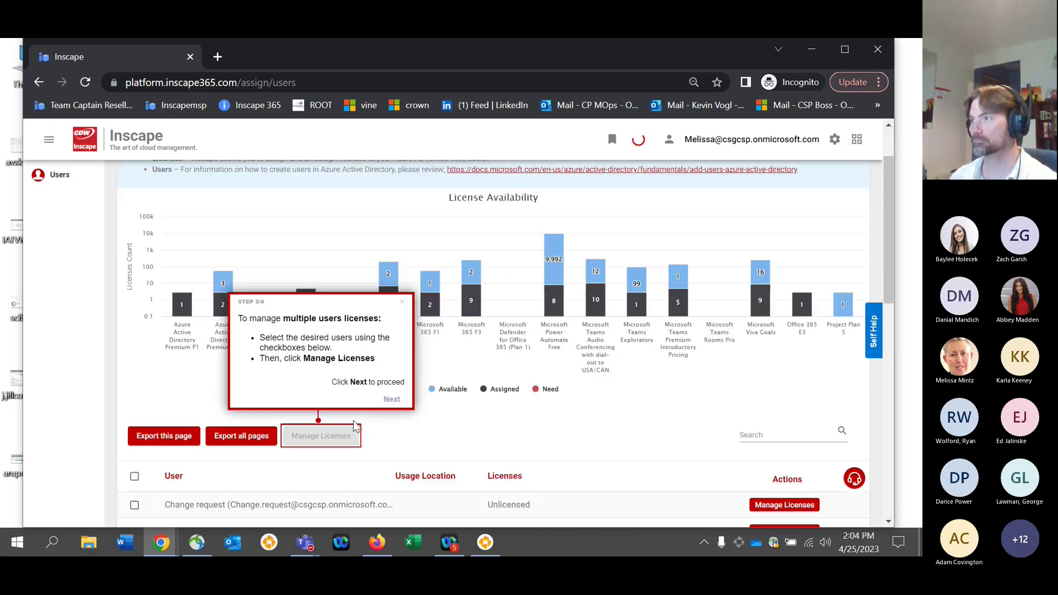
scroll(543, 420, "up", 1)
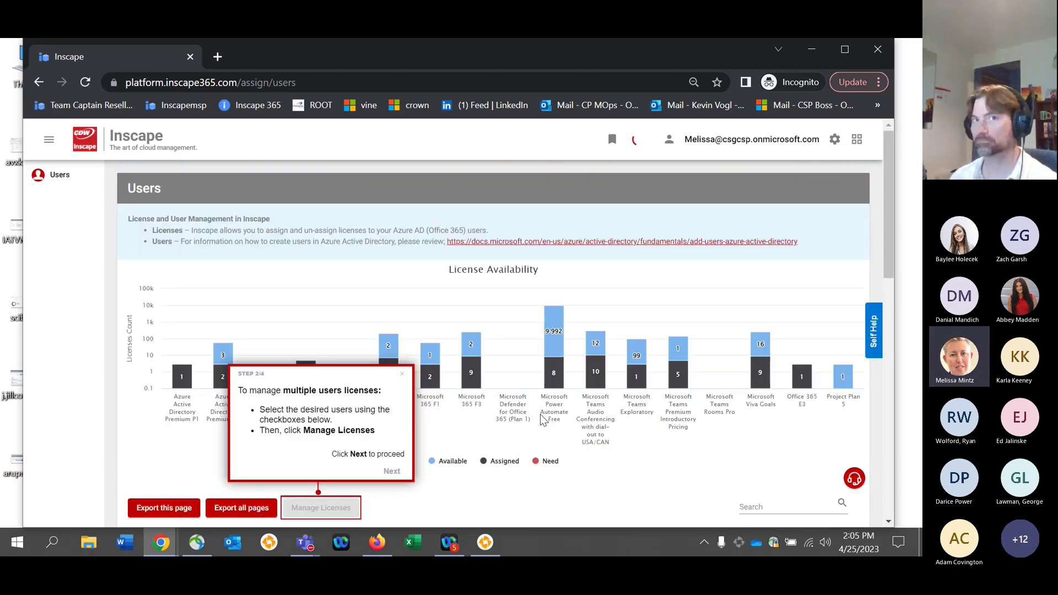
scroll(402, 381, "down", 1)
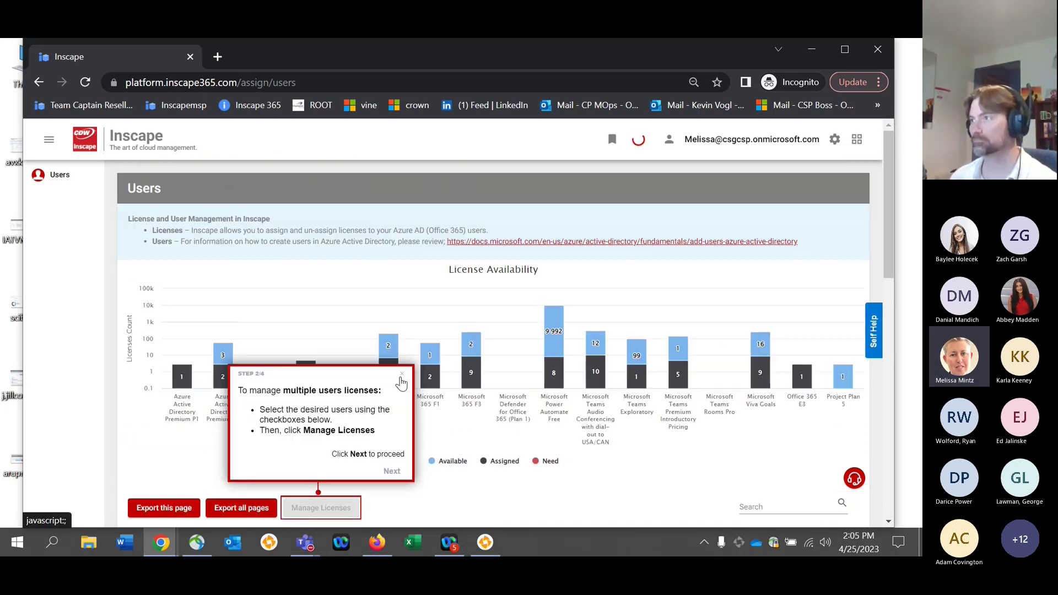
scroll(401, 381, "down", 1)
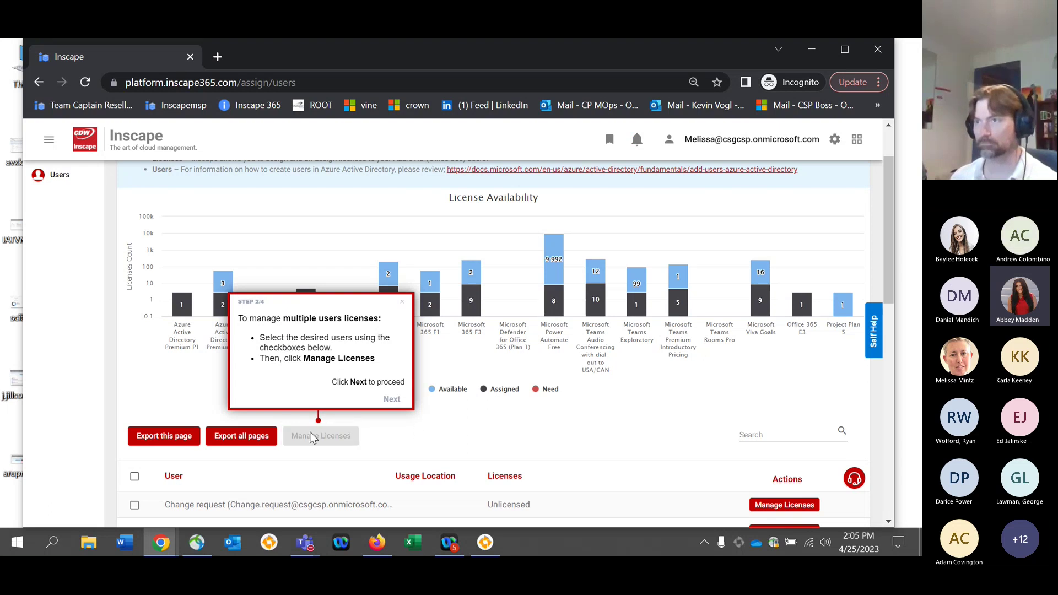
scroll(209, 352, "up", 2)
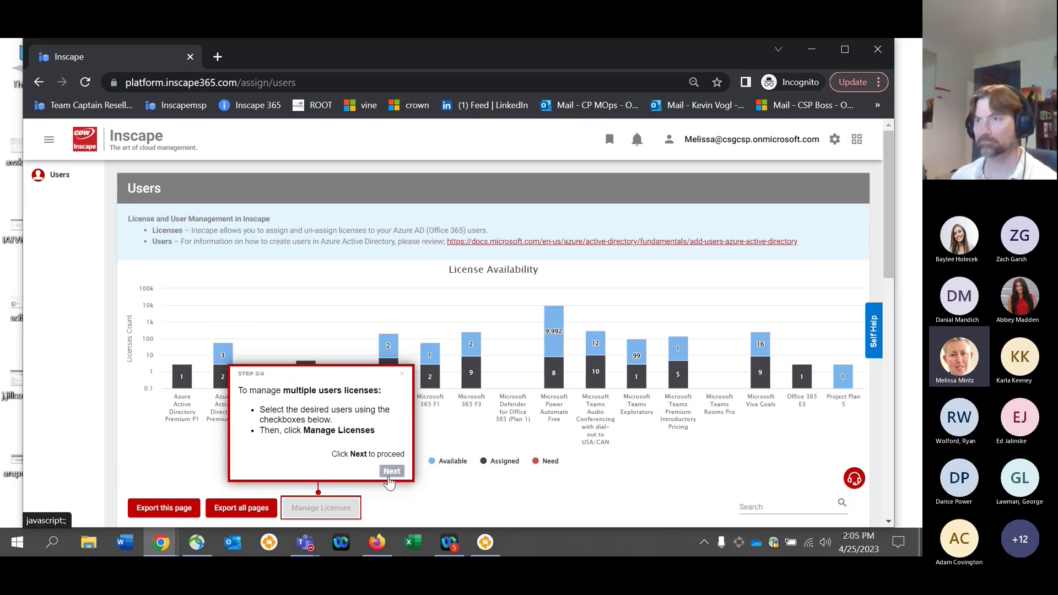
left_click(392, 471)
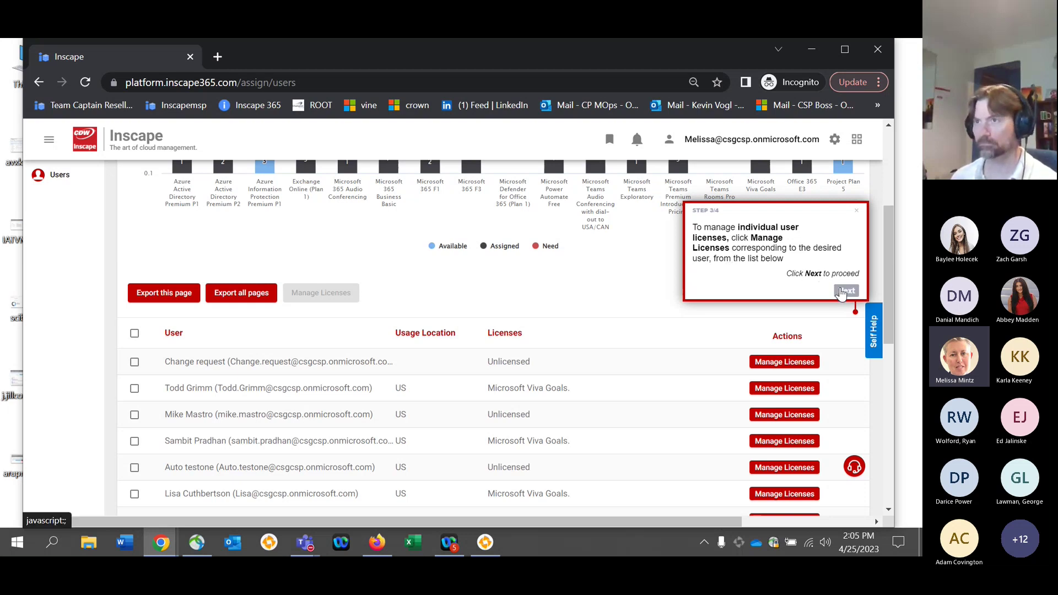
left_click(841, 294)
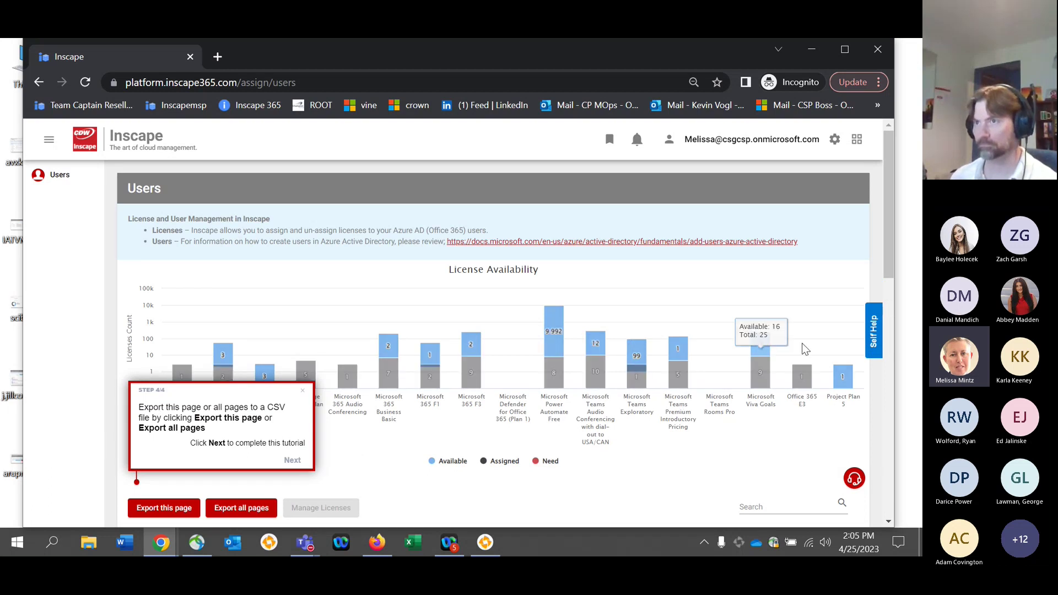
left_click(870, 335)
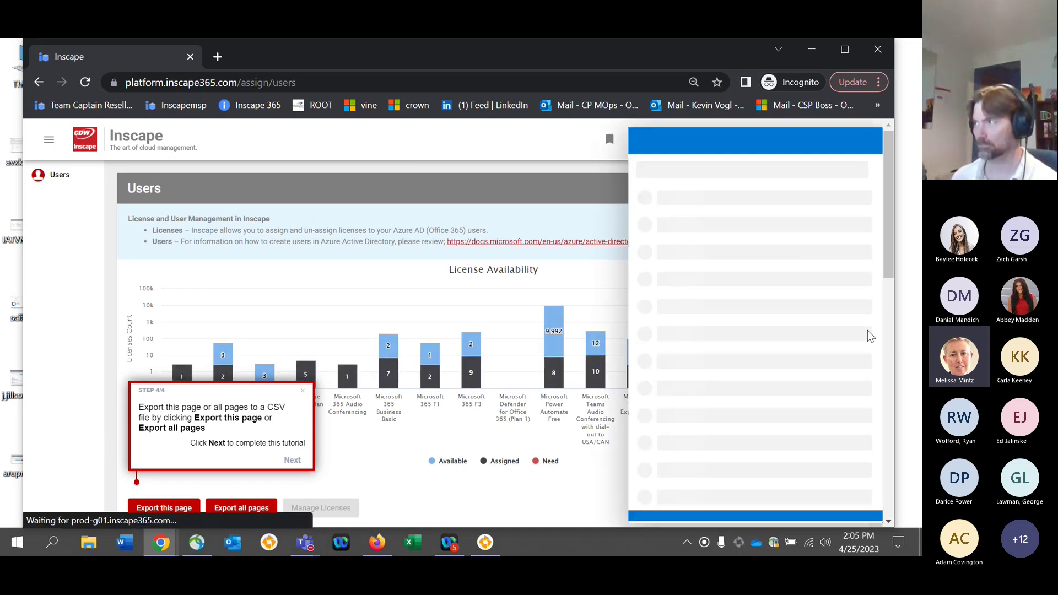
- Search Self Help for 'billing', open the License and Billing Management Tour video, then close its window
left_click(689, 172)
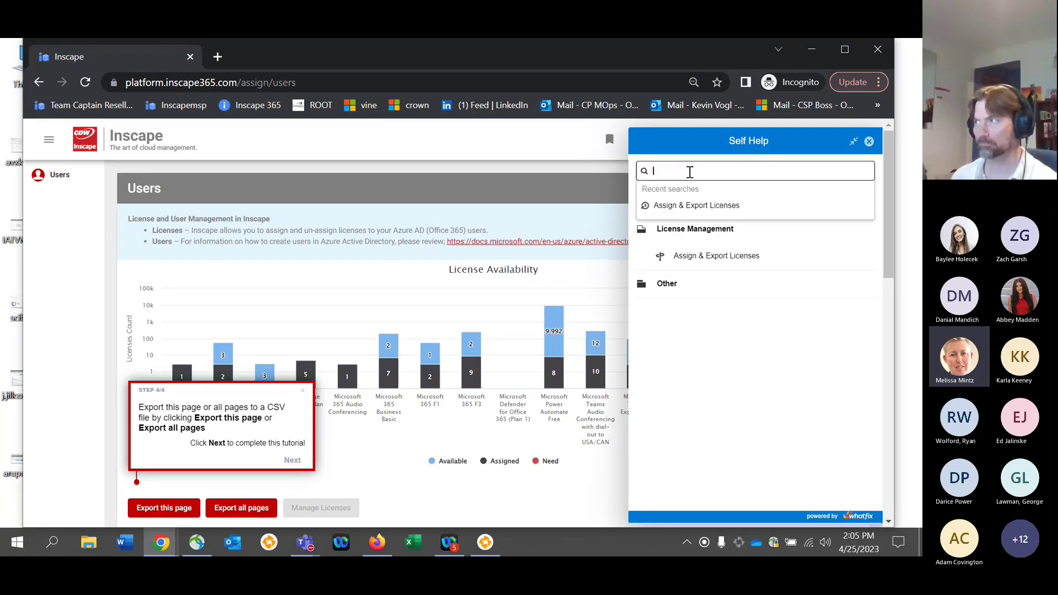
type("learn")
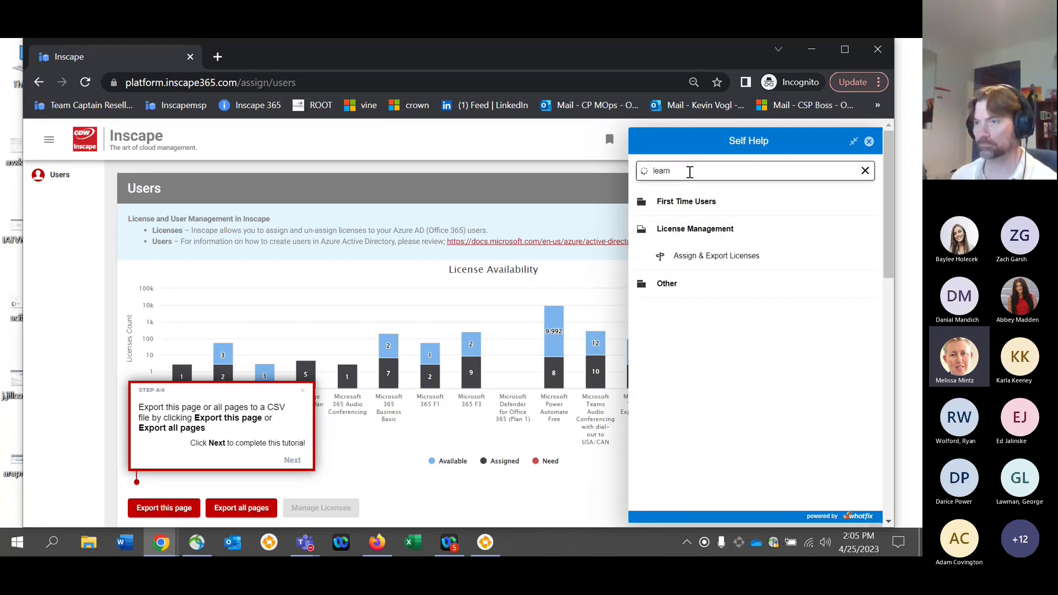
type(" billing")
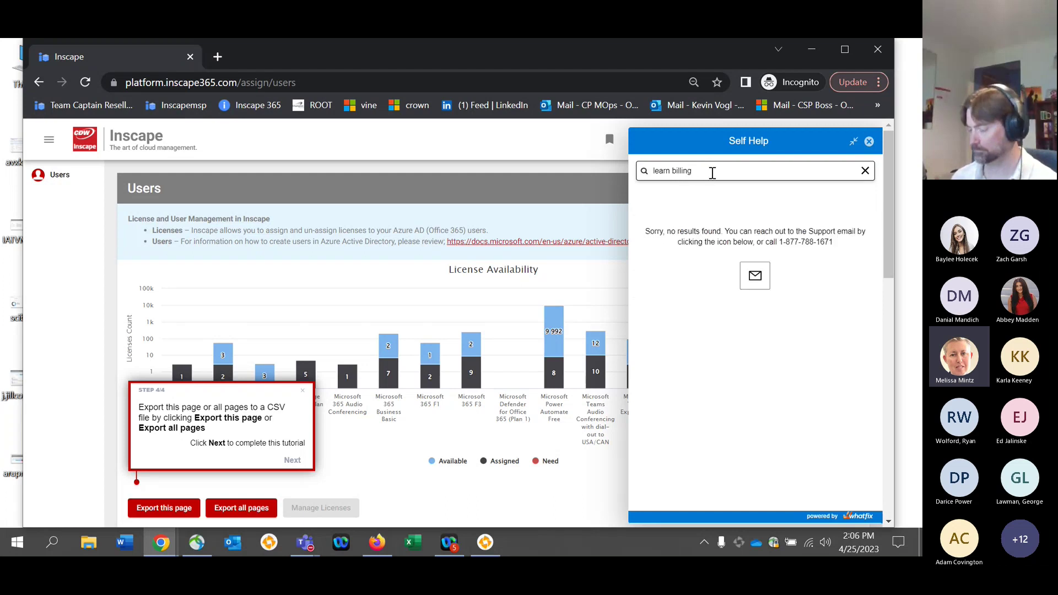
left_click_drag(711, 173, 647, 179)
type("billing")
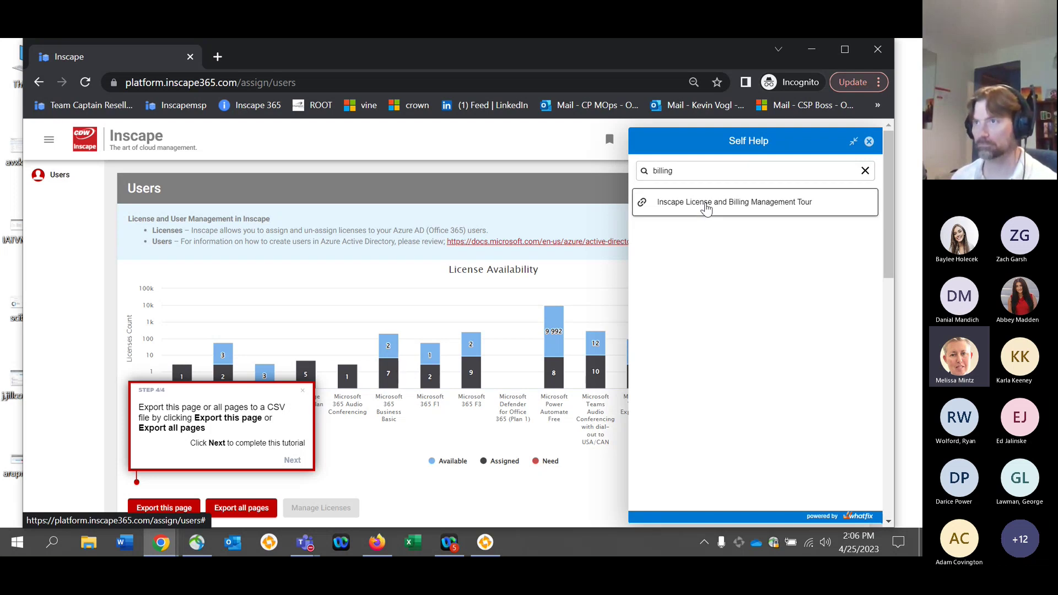
left_click(706, 205)
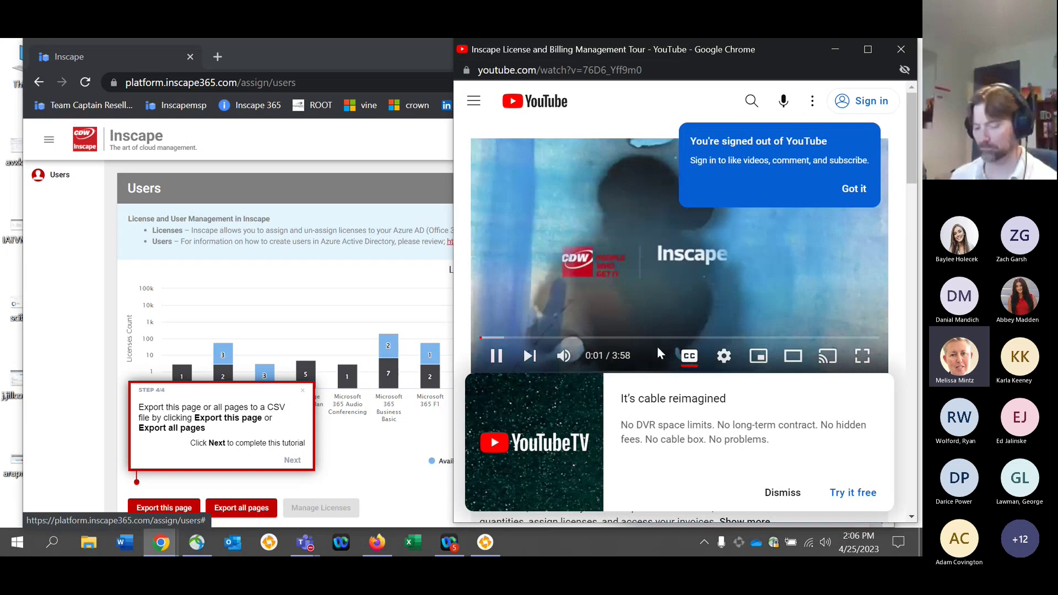
left_click(902, 45)
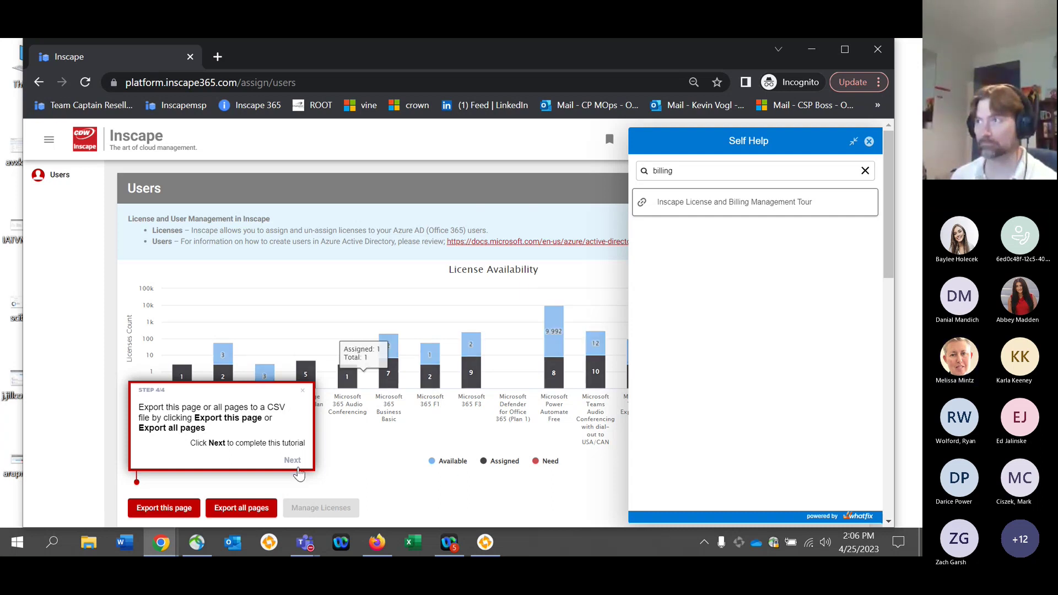
- Close the Self Help panel to reveal the full Users page and License Availability chart
left_click(361, 481)
scroll(361, 481, "down", 3)
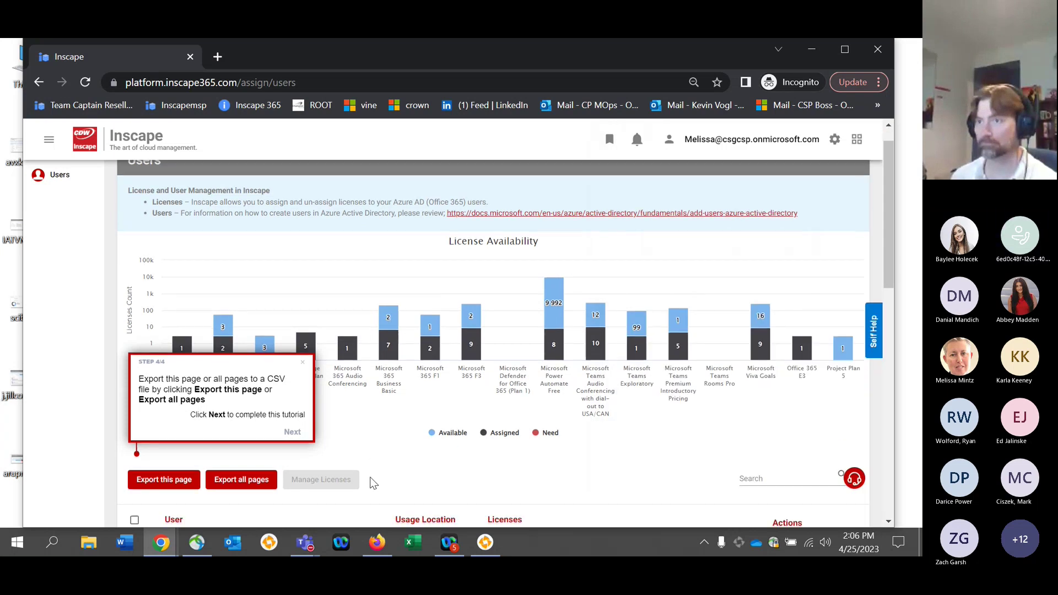
scroll(373, 484, "down", 9)
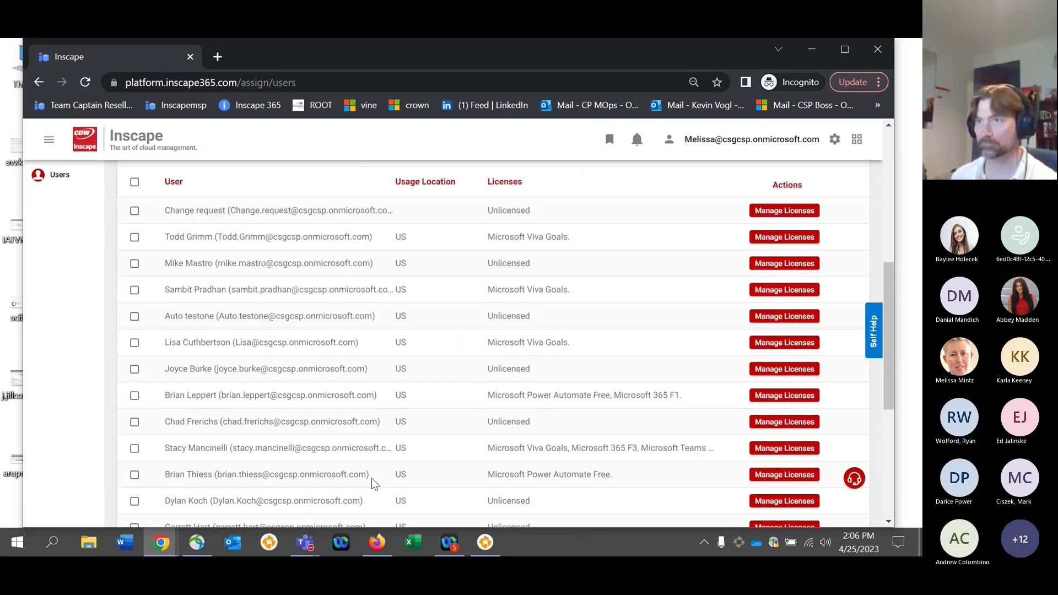
scroll(374, 483, "up", 10)
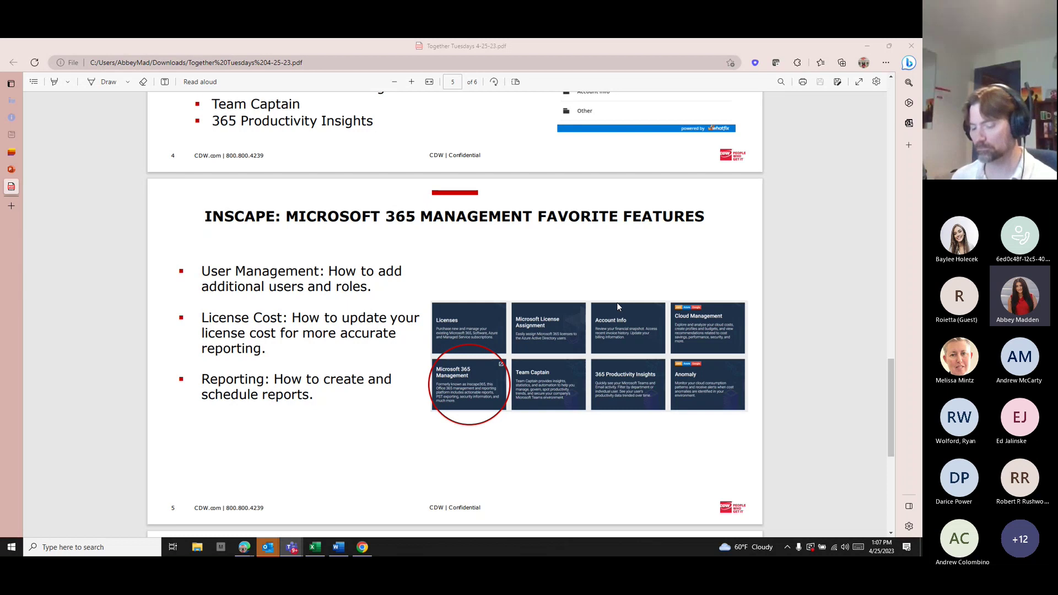
- Switch from the favorite-features slide to the Inscape 365 browser window
left_click(244, 548)
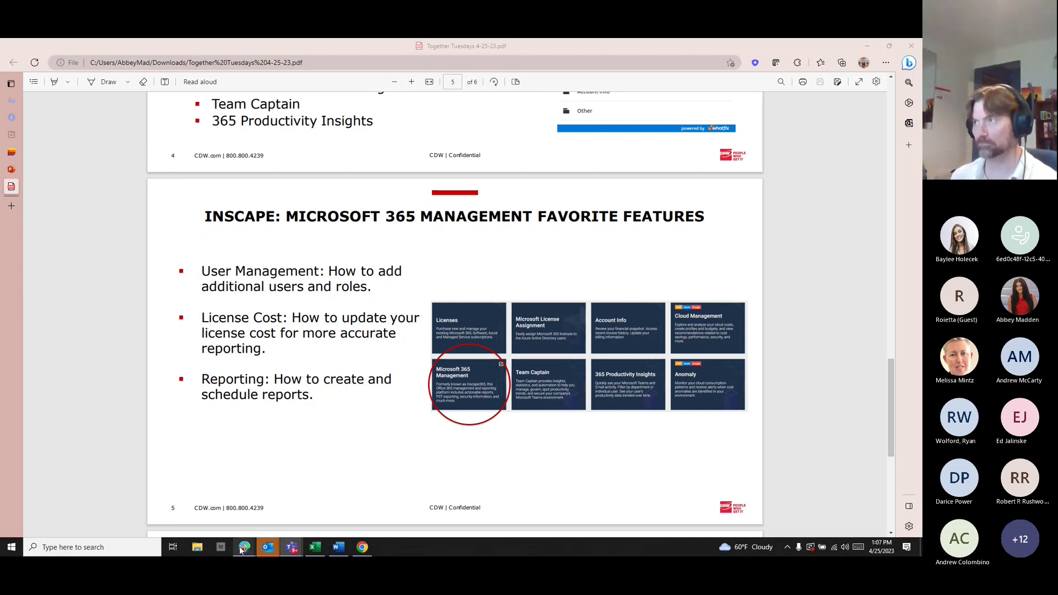
- Bring up the User Management dashboard and open the settings gear menu with System users and All settings
left_click(300, 506)
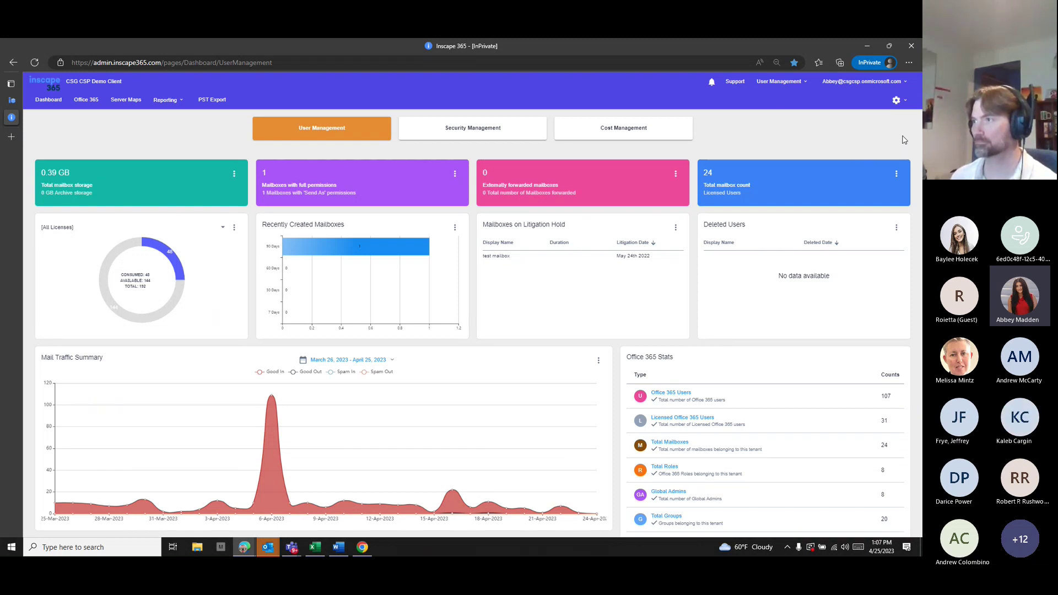
left_click(906, 105)
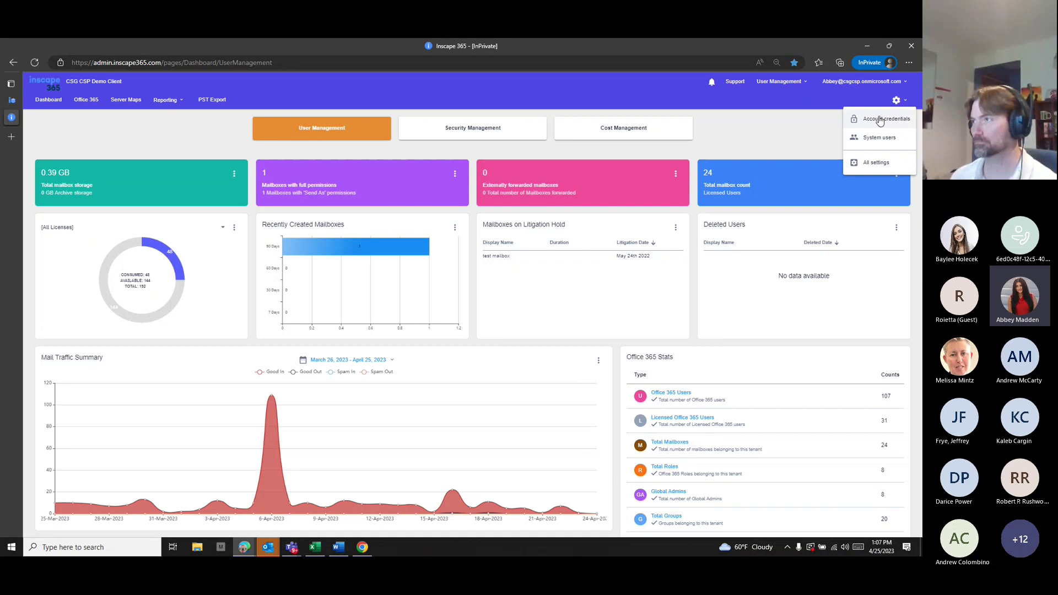
- Start adding a new system user and pick the matching account in Select User
left_click(871, 141)
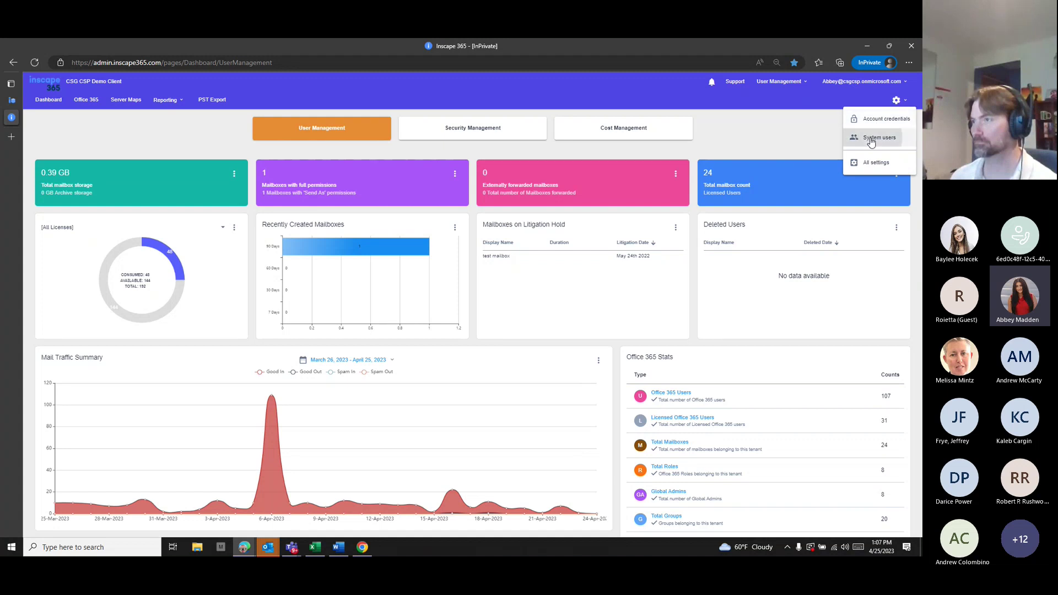
left_click(877, 172)
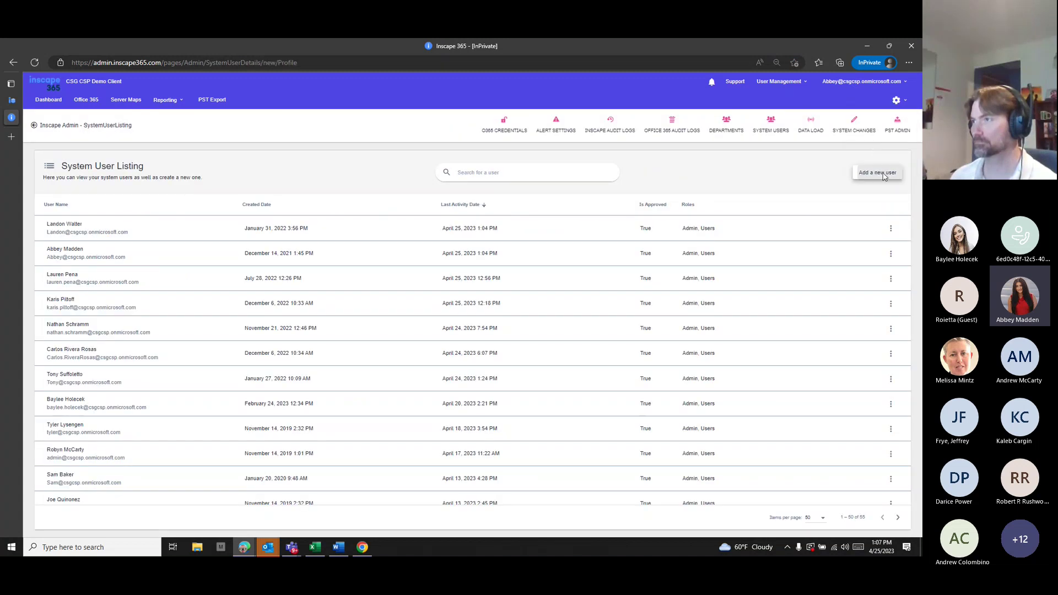
left_click(336, 241)
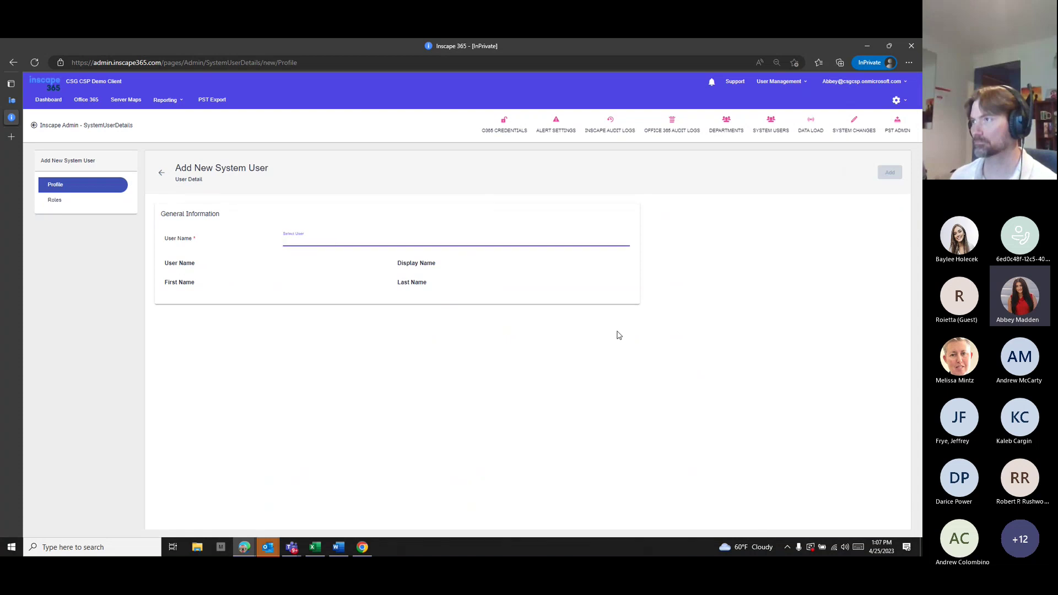
type("mark")
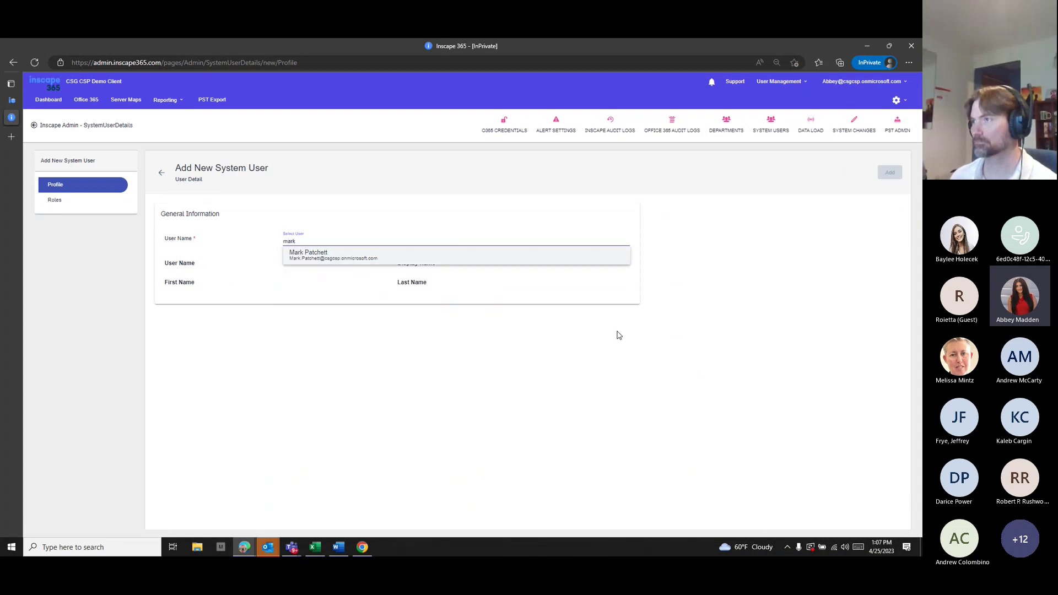
left_click(379, 257)
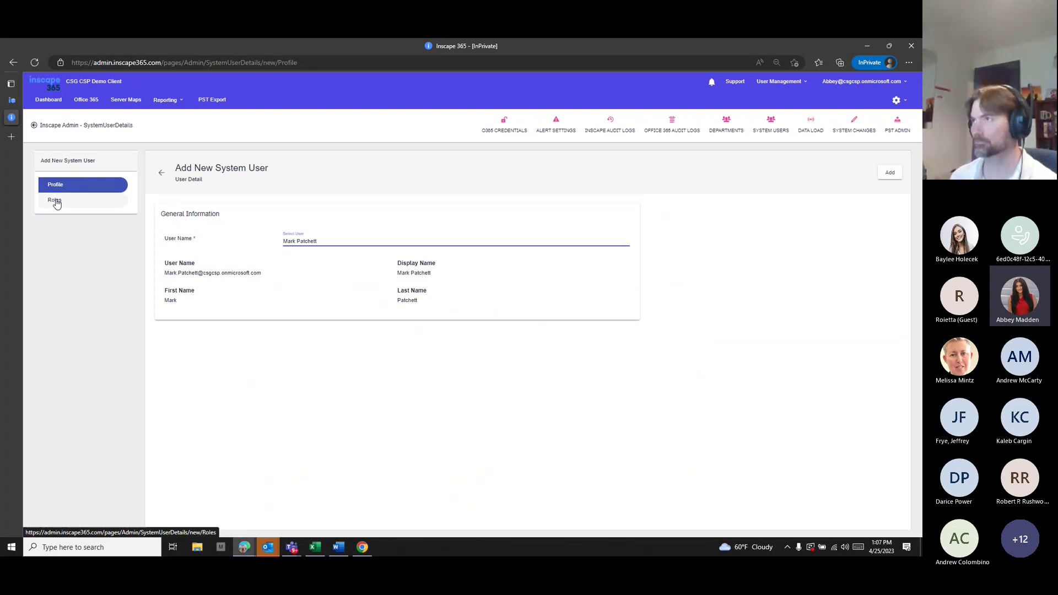
- Browse the available roles, cancel without assigning any, and head to the Office 365 section
left_click(55, 202)
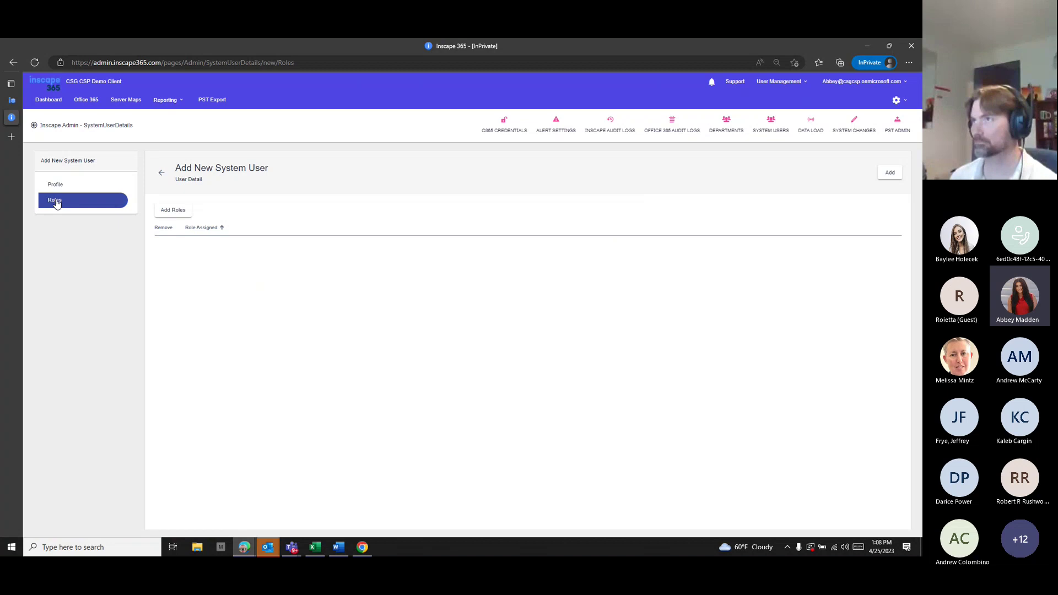
left_click(174, 212)
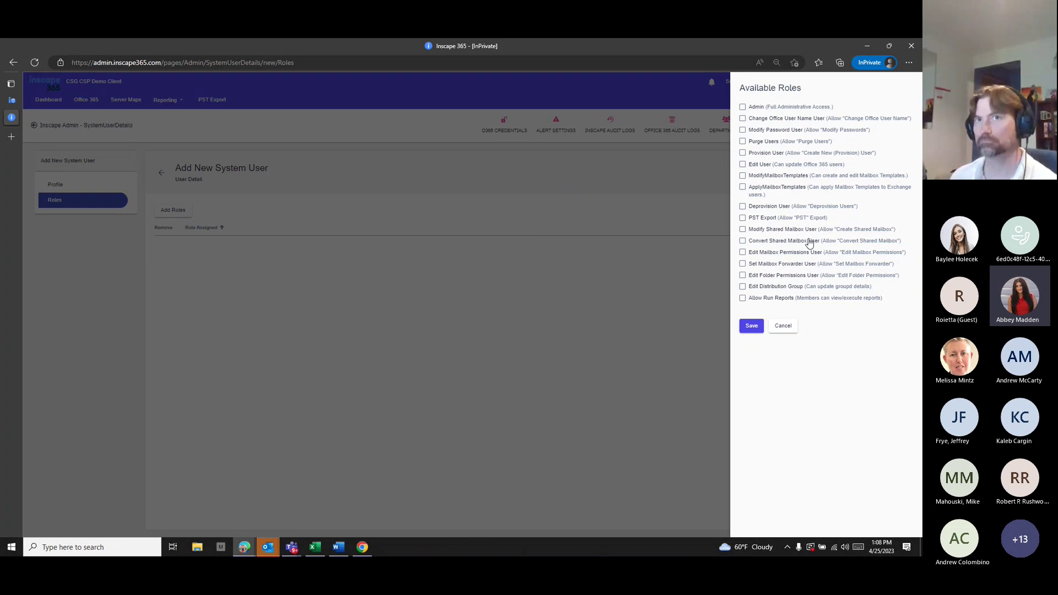
left_click(787, 330)
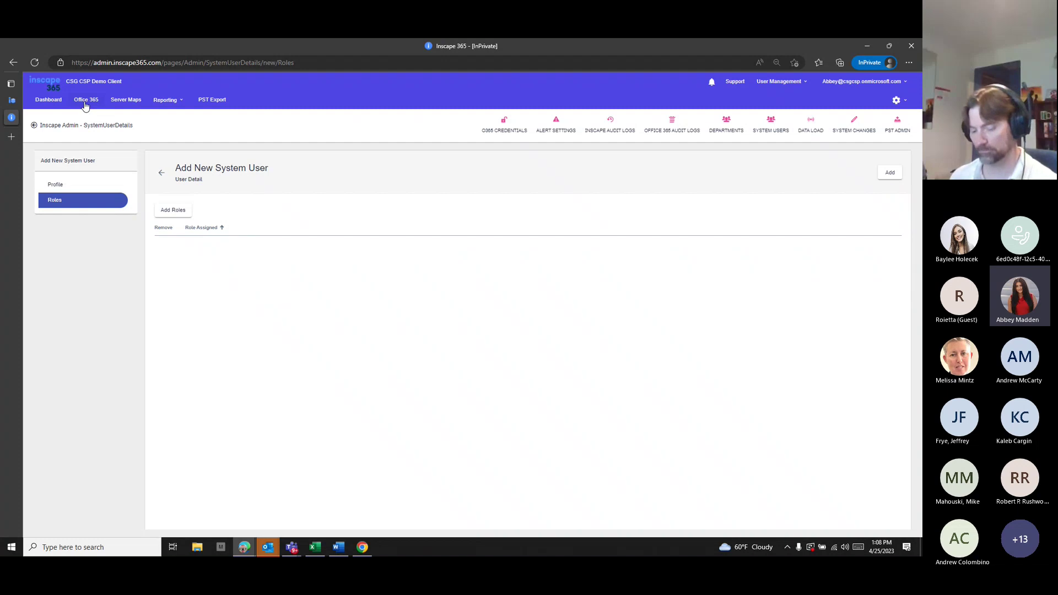
left_click(84, 105)
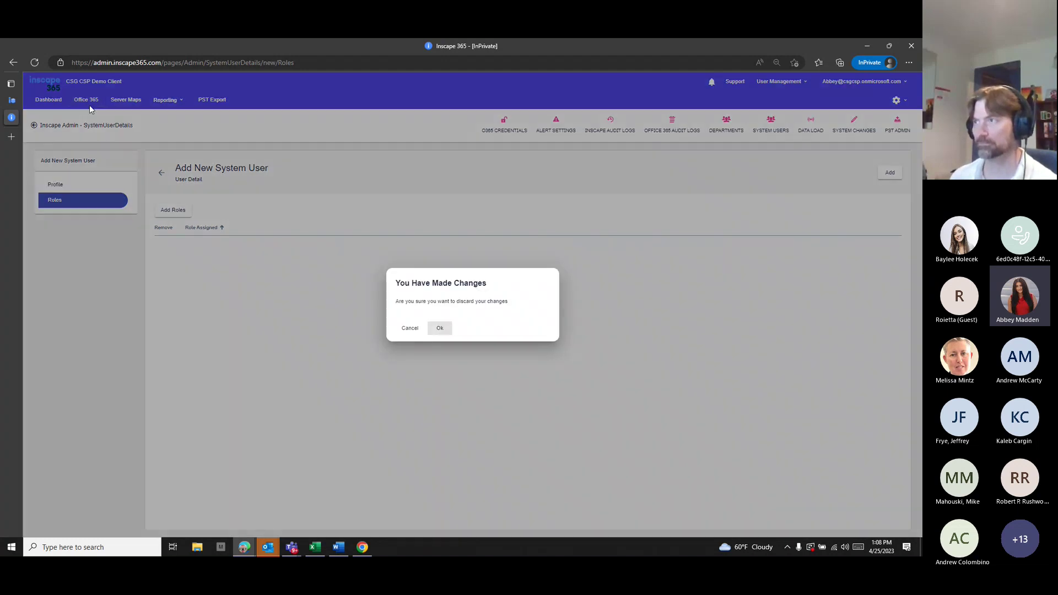
- Discard the unsaved user and open Licenses > License Costs to see each license's unit price
left_click(439, 329)
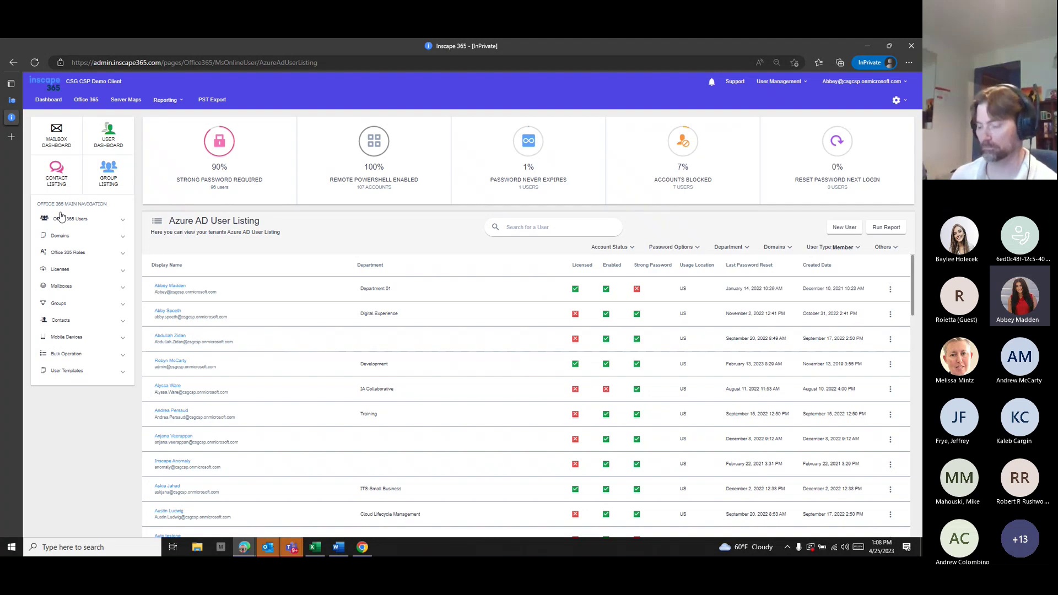
left_click(122, 271)
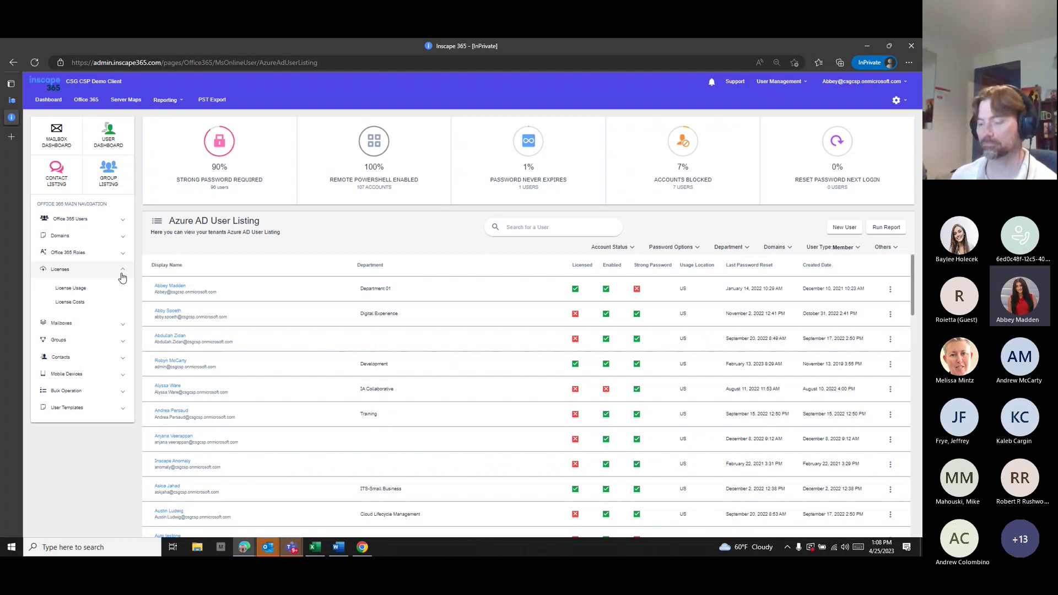
left_click(94, 306)
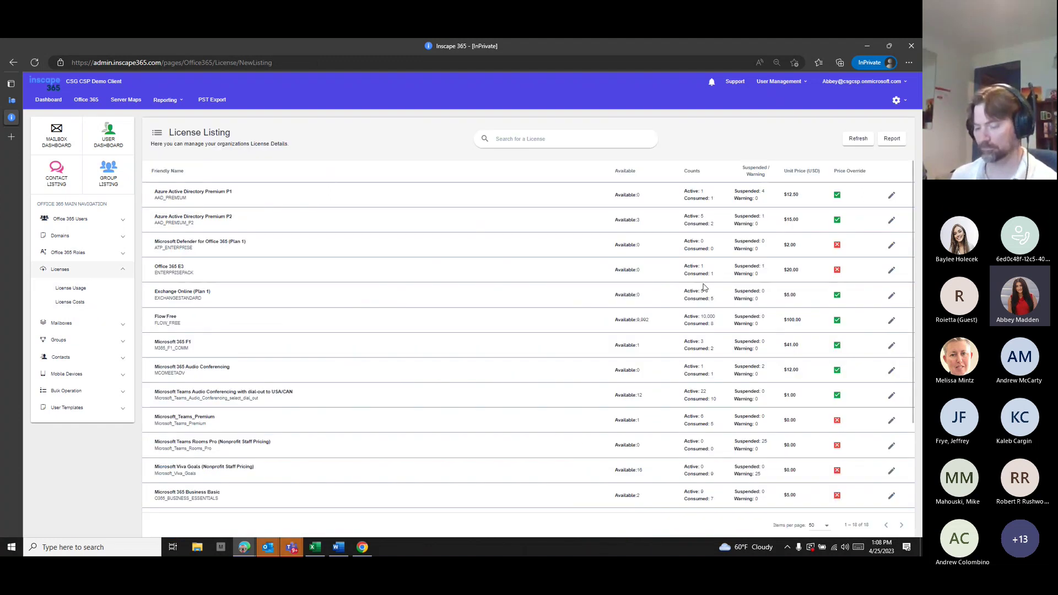
scroll(801, 360, "down", 2)
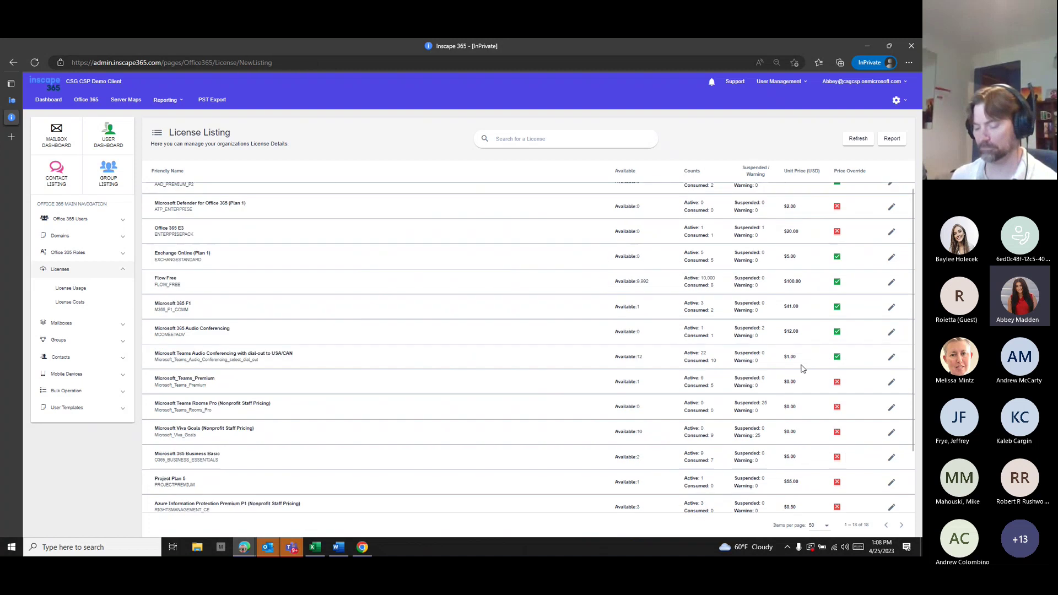
scroll(802, 352, "up", 2)
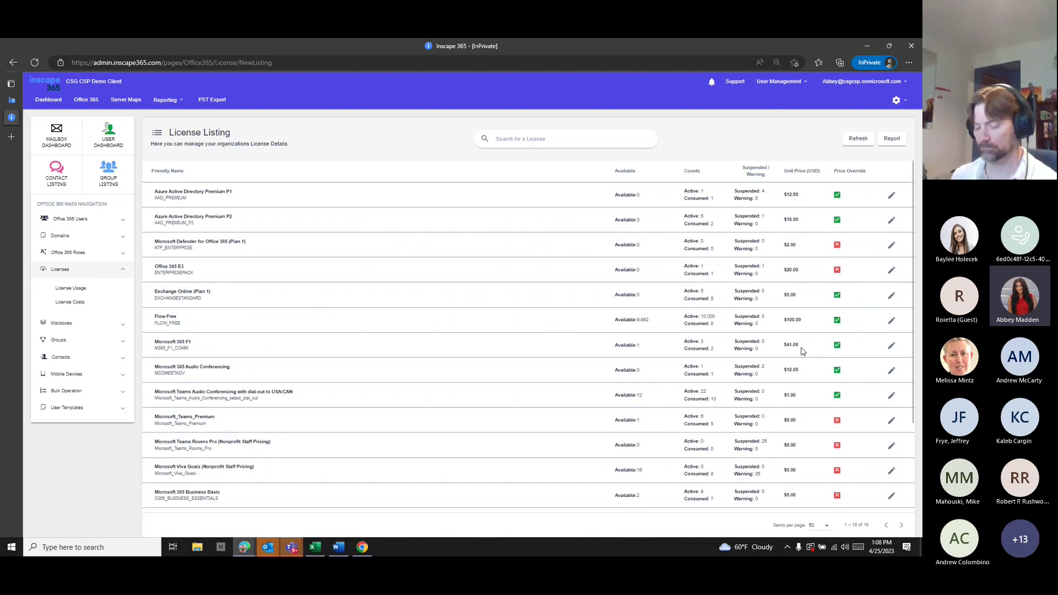
left_click(892, 196)
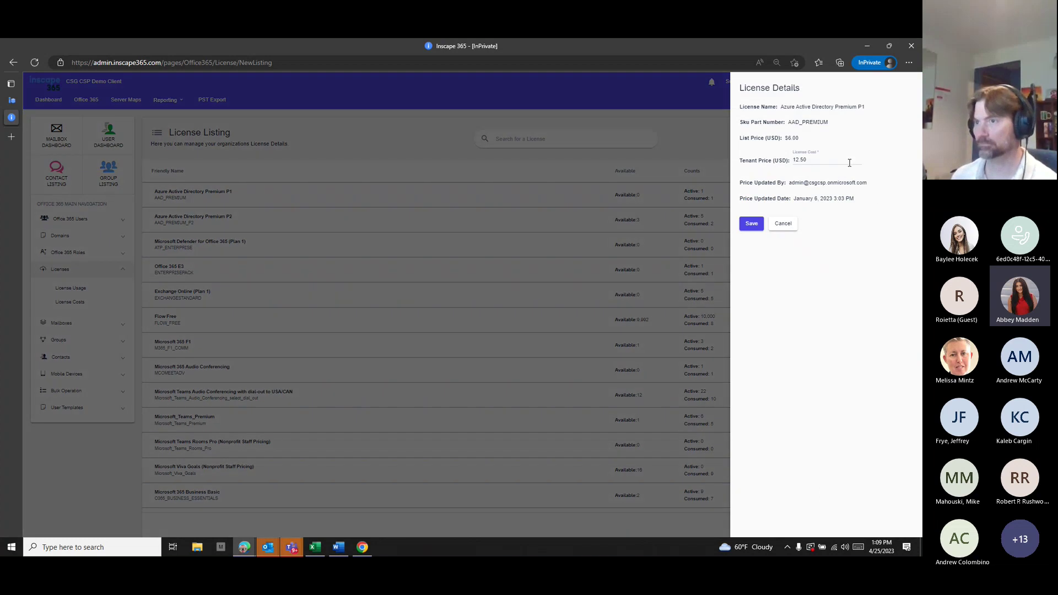
left_click(786, 226)
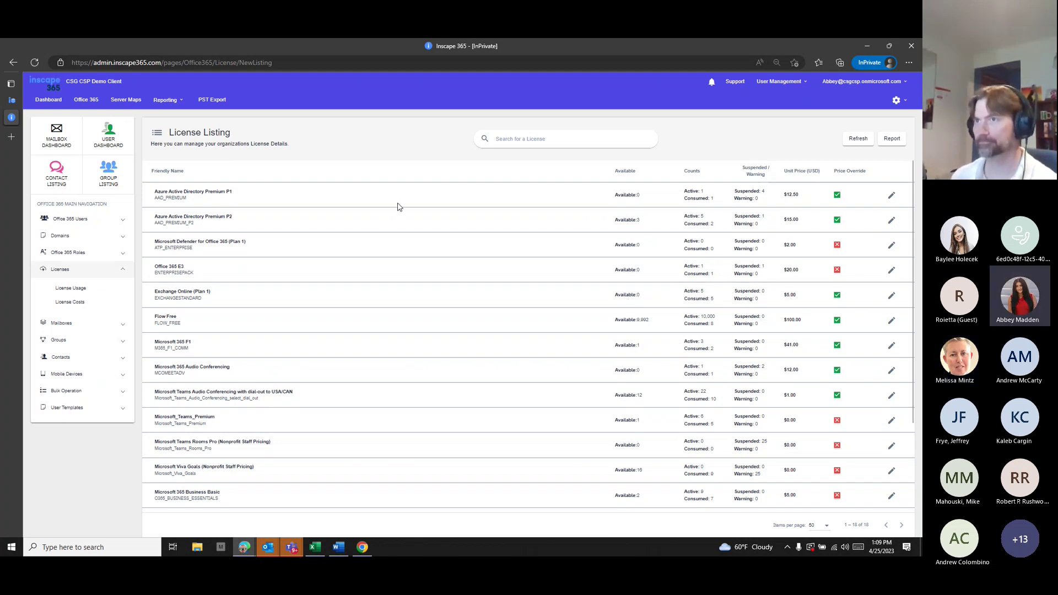
- From the system users list, search the directory for a user and save them as a system user
left_click(896, 100)
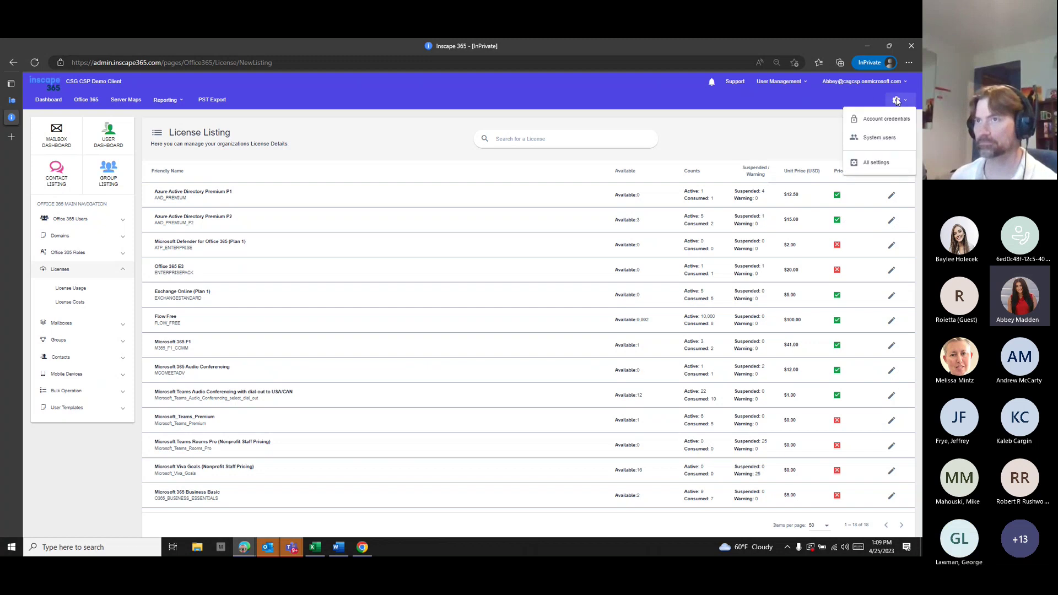
left_click(879, 142)
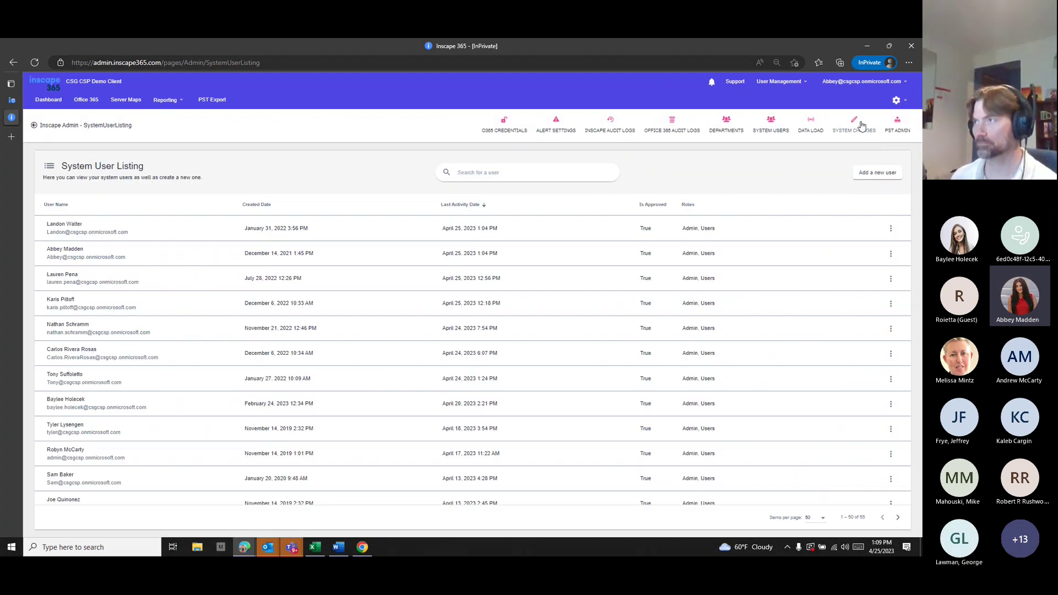
left_click(878, 173)
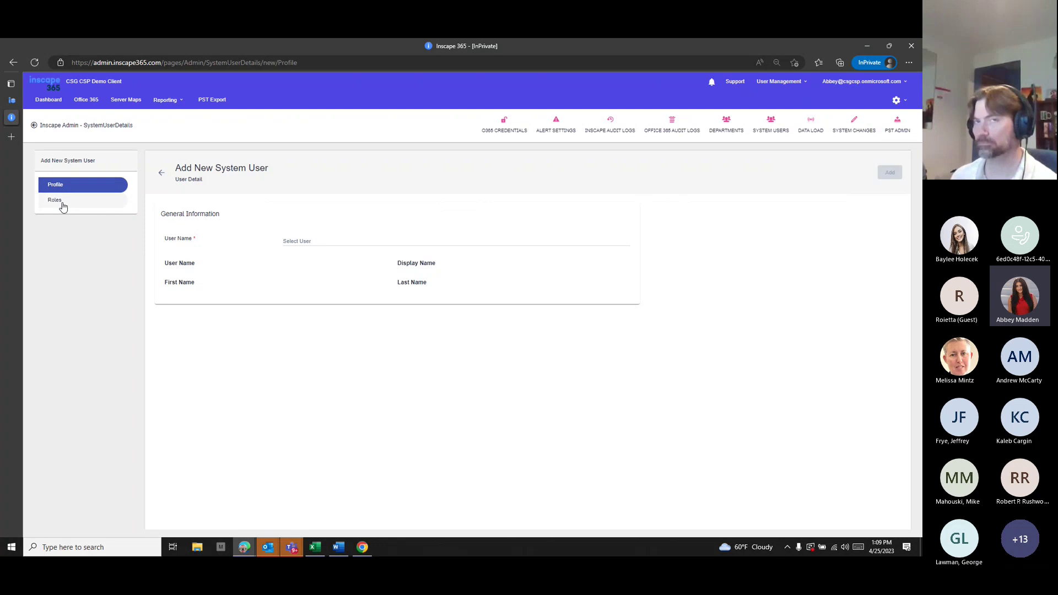
left_click(408, 251)
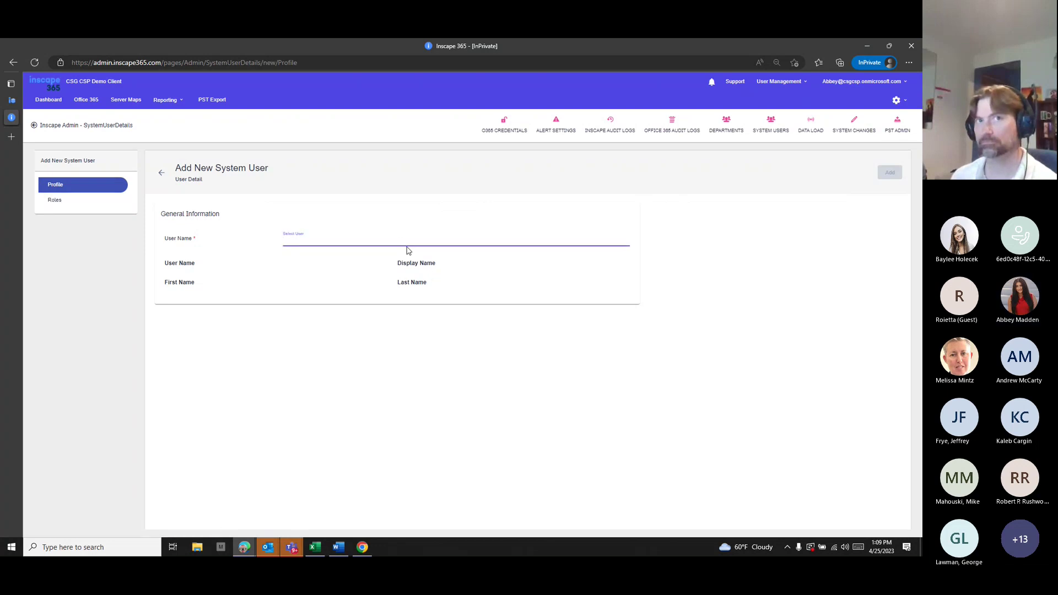
type("mark")
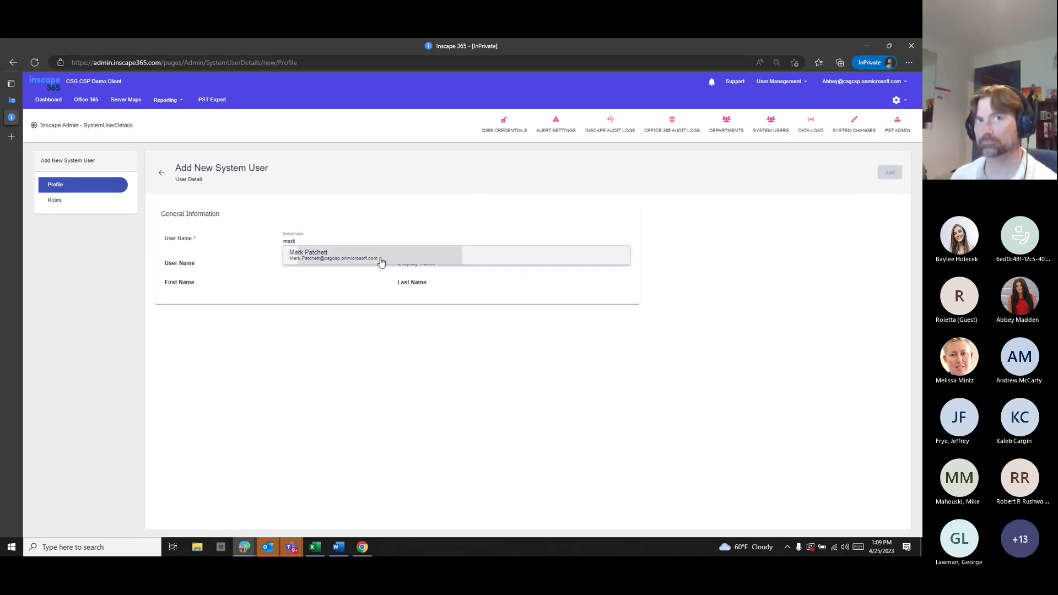
left_click(381, 259)
left_click(58, 200)
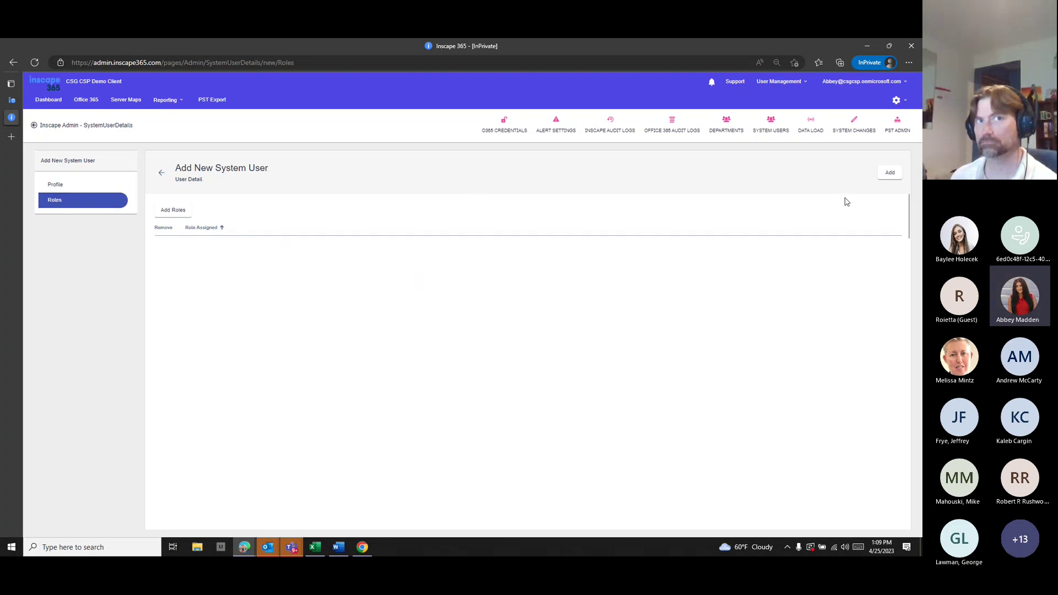
left_click(890, 173)
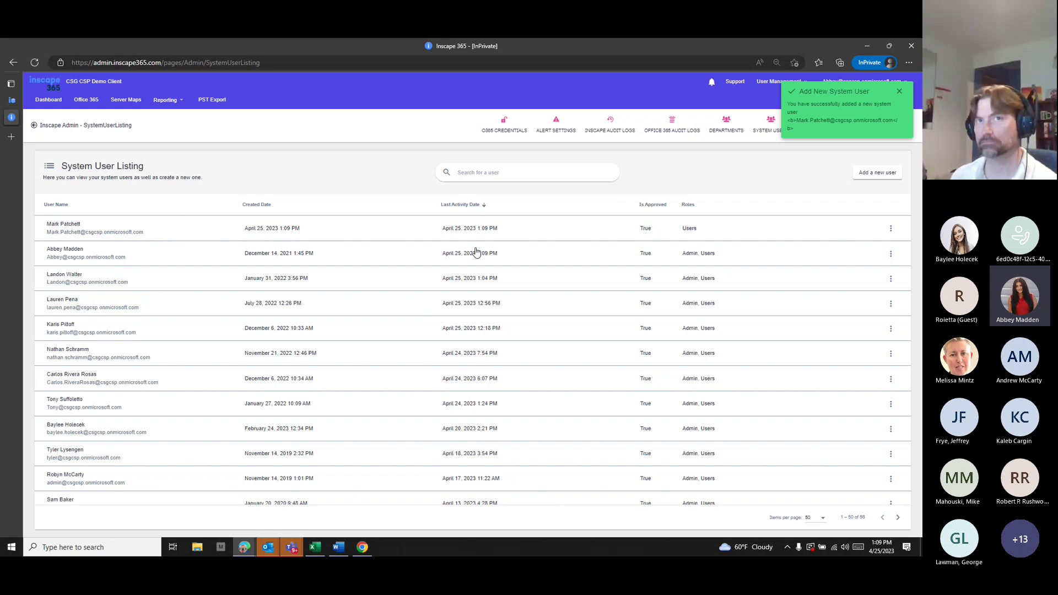
- Open the new user's Roles tab and view the available roles, cancelling without adding any
left_click(890, 228)
left_click(69, 233)
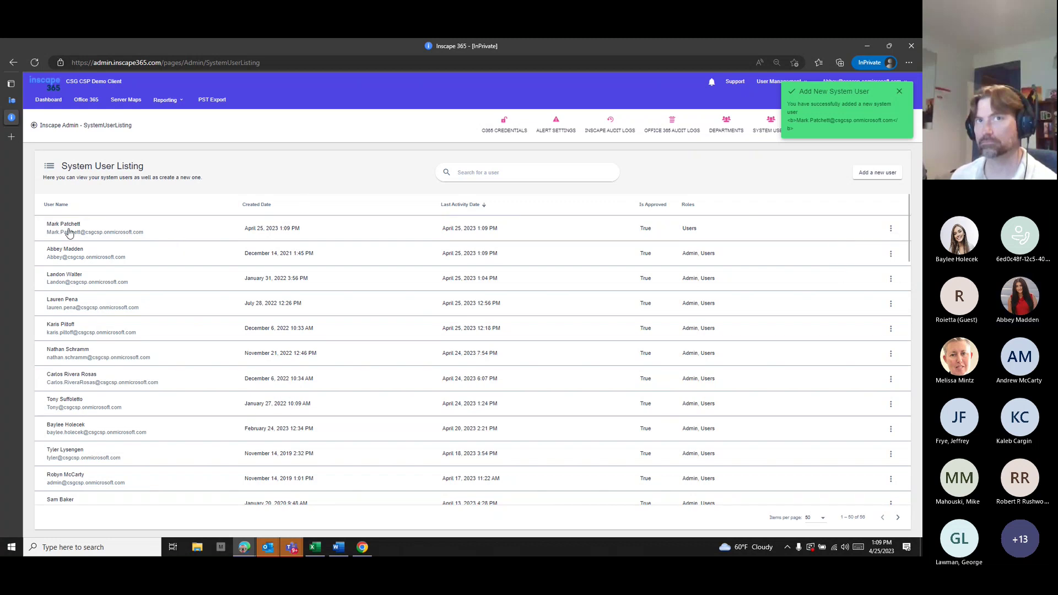
left_click(69, 233)
left_click(67, 203)
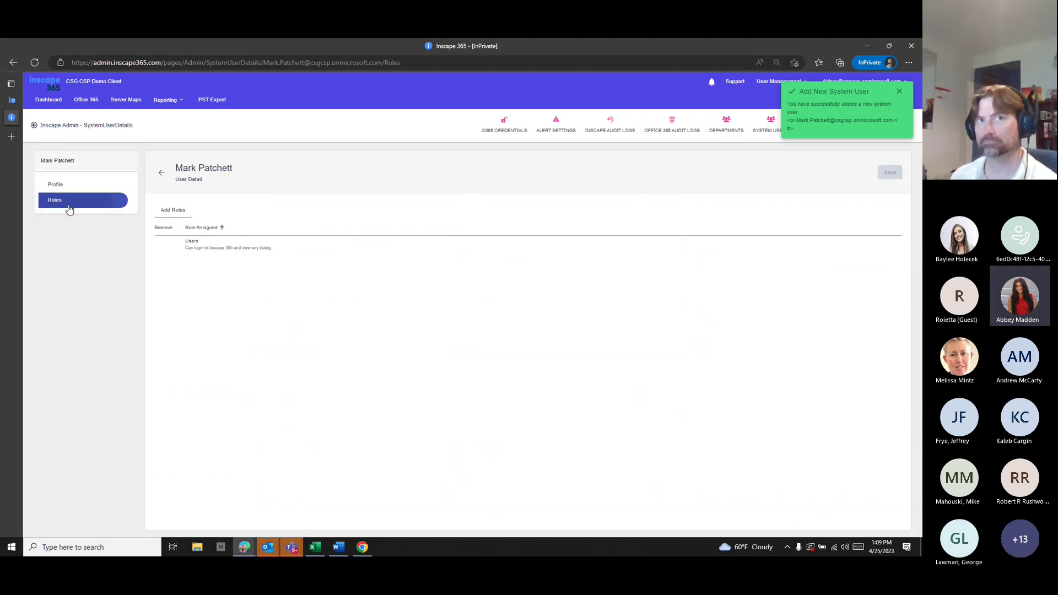
left_click(161, 212)
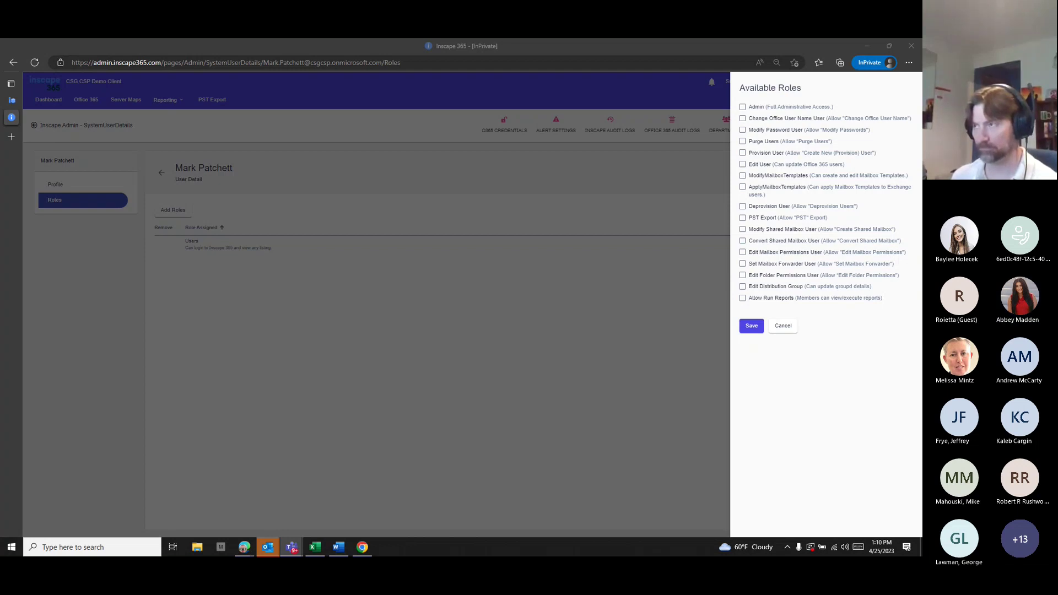
left_click(386, 134)
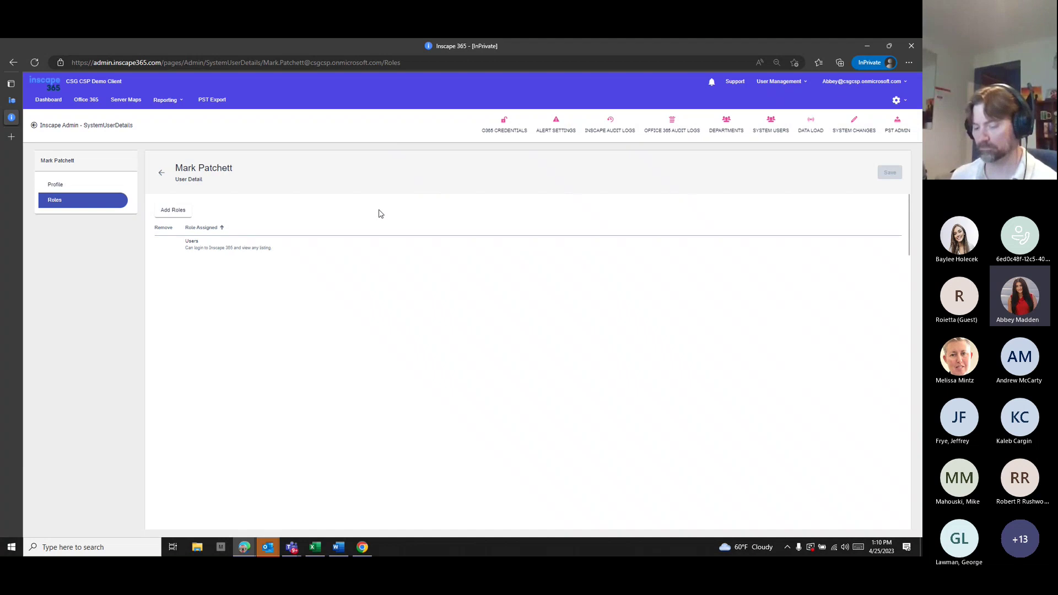
- Open Reporting > Report Listing and scroll through the report cards
left_click(179, 104)
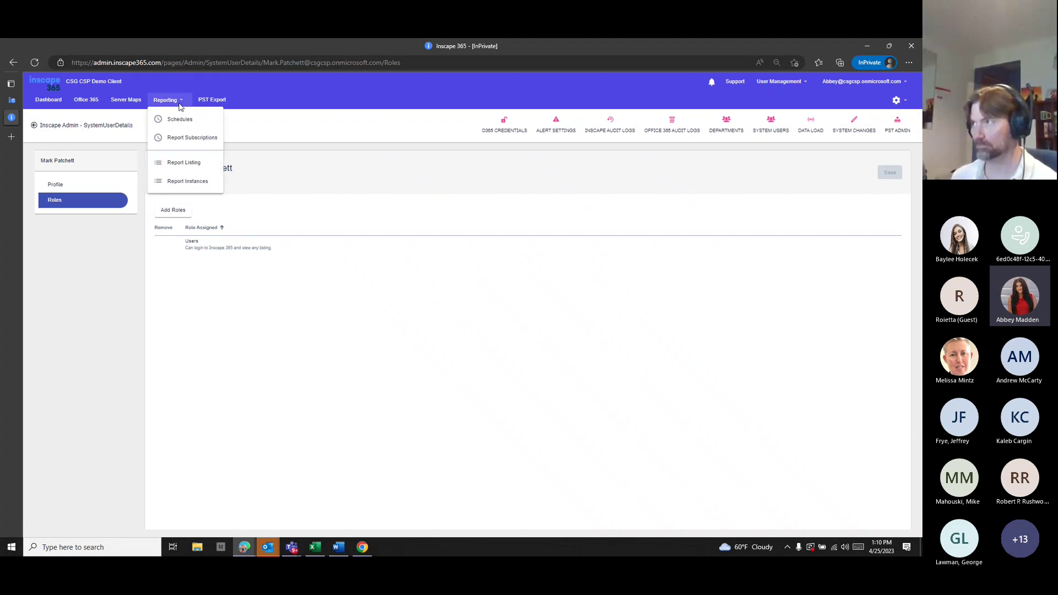
left_click(184, 164)
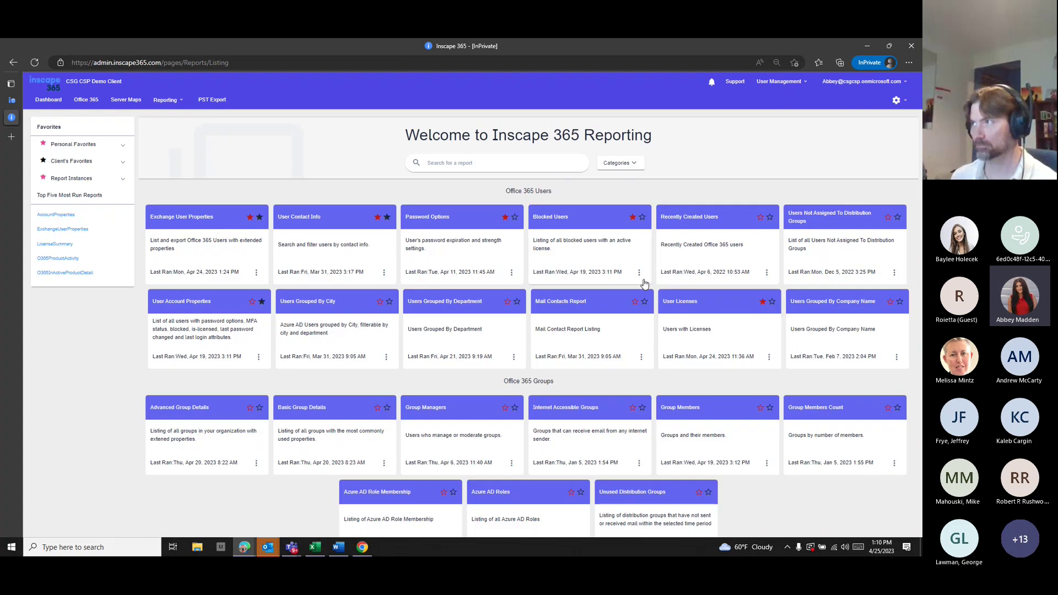
scroll(763, 304, "down", 1)
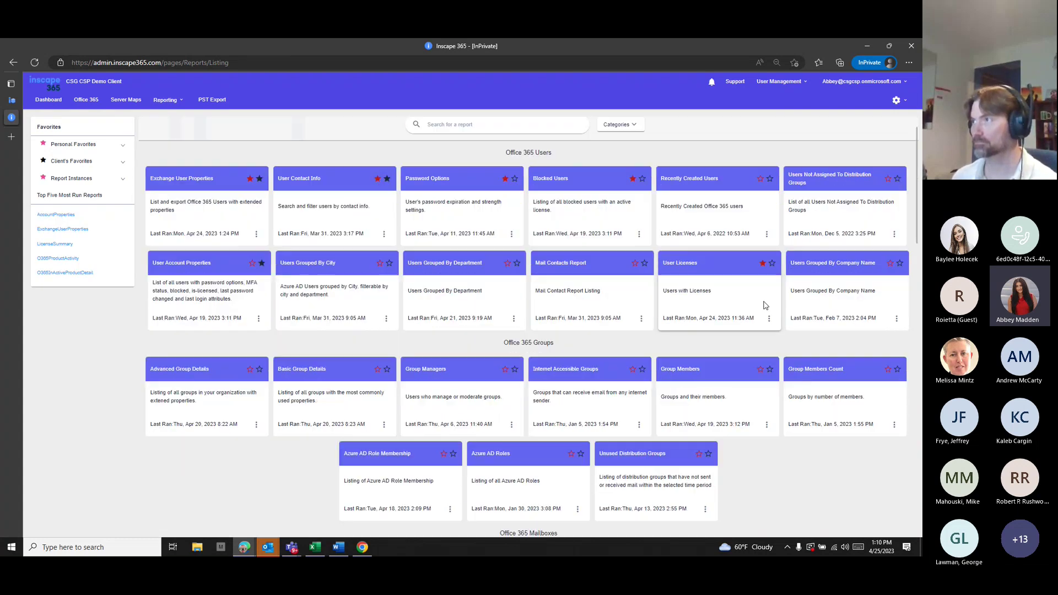
scroll(766, 305, "down", 3)
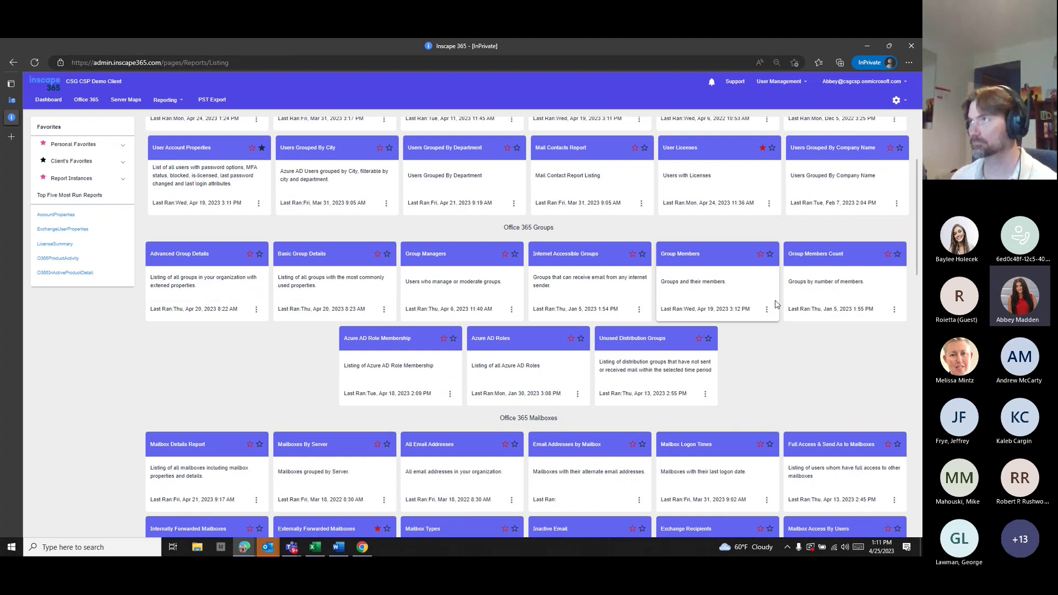
scroll(775, 305, "up", 4)
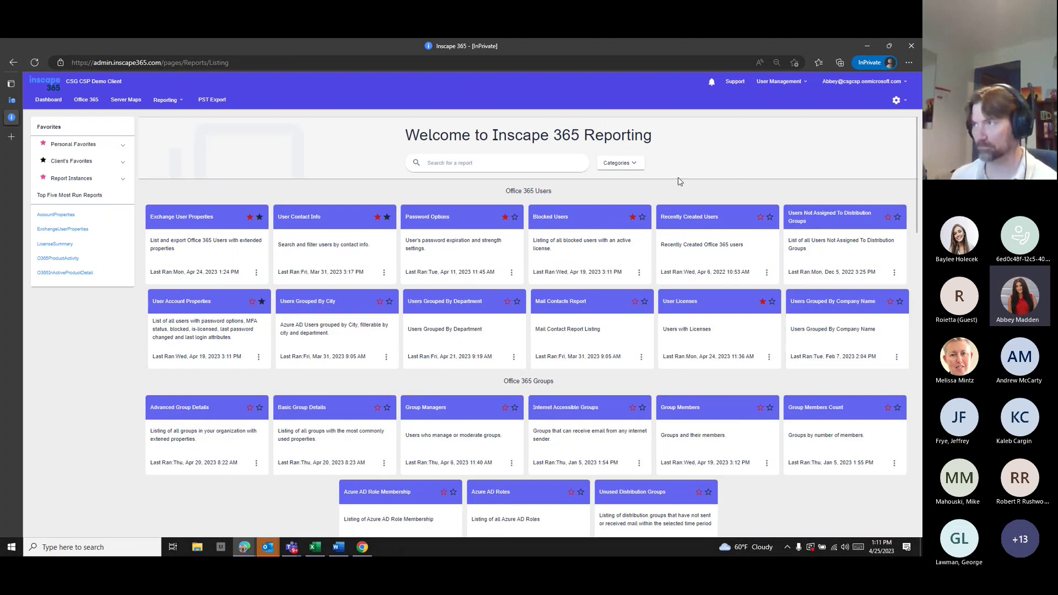
- Check the Categories filter, close it, and expand Personal Favorites in the sidebar
left_click(631, 165)
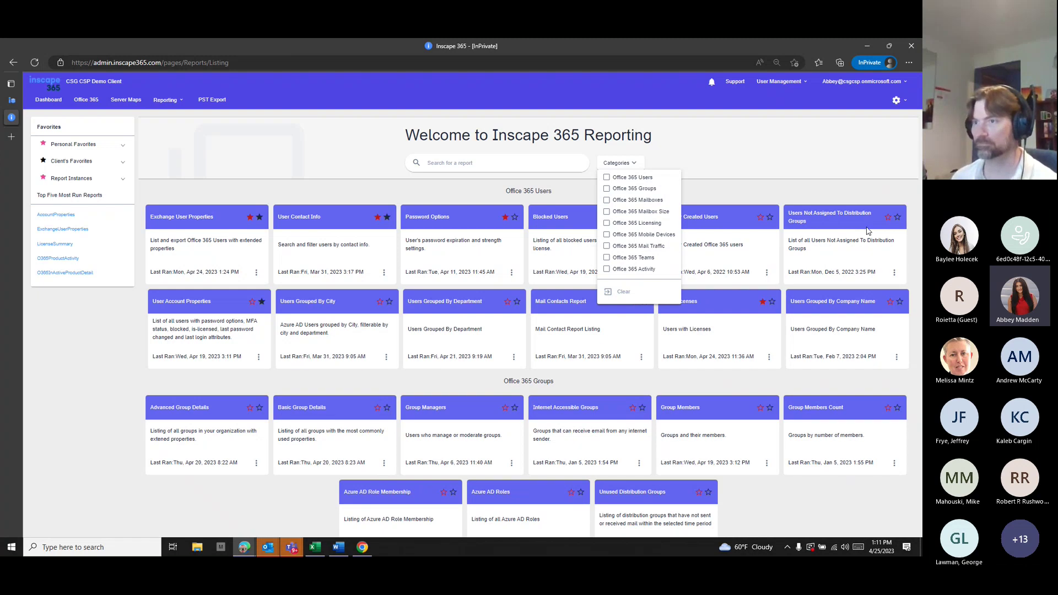
left_click(727, 163)
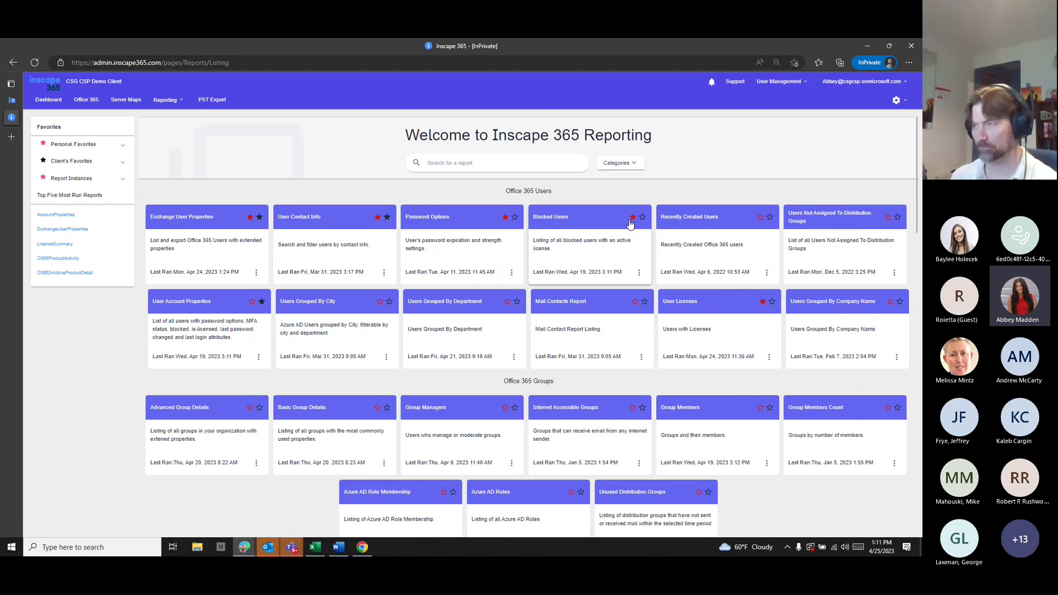
left_click(118, 146)
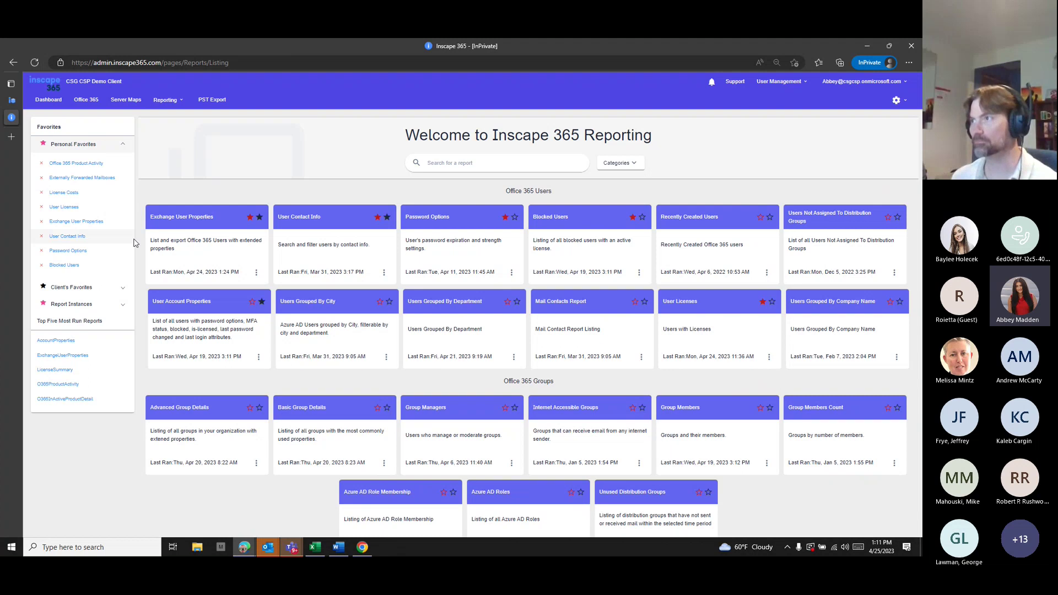
- Open the Exchange User Properties report and review its CSV, Excel and PDF export options
left_click(181, 219)
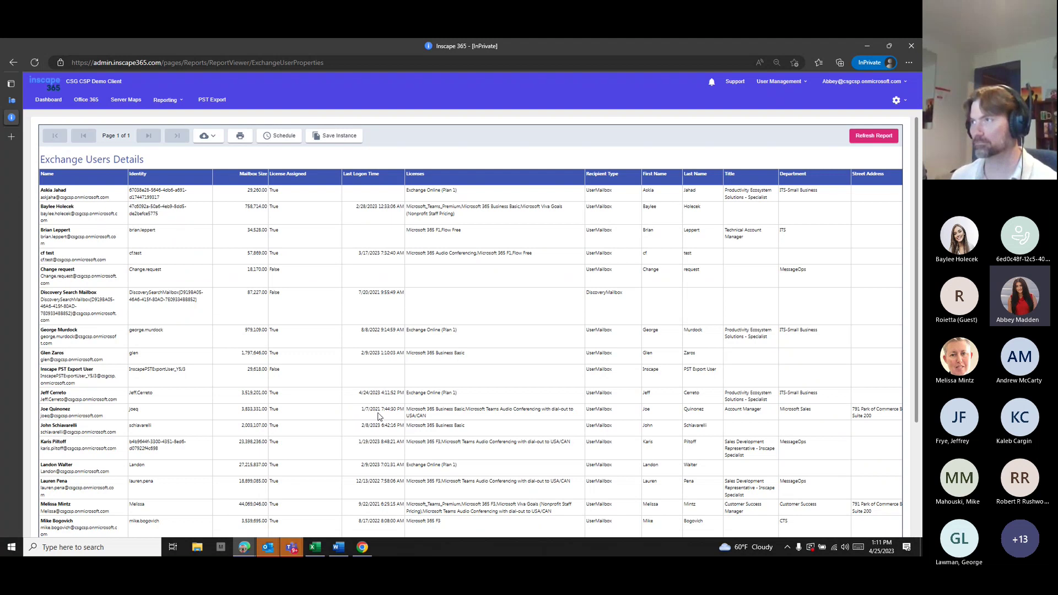
left_click(214, 137)
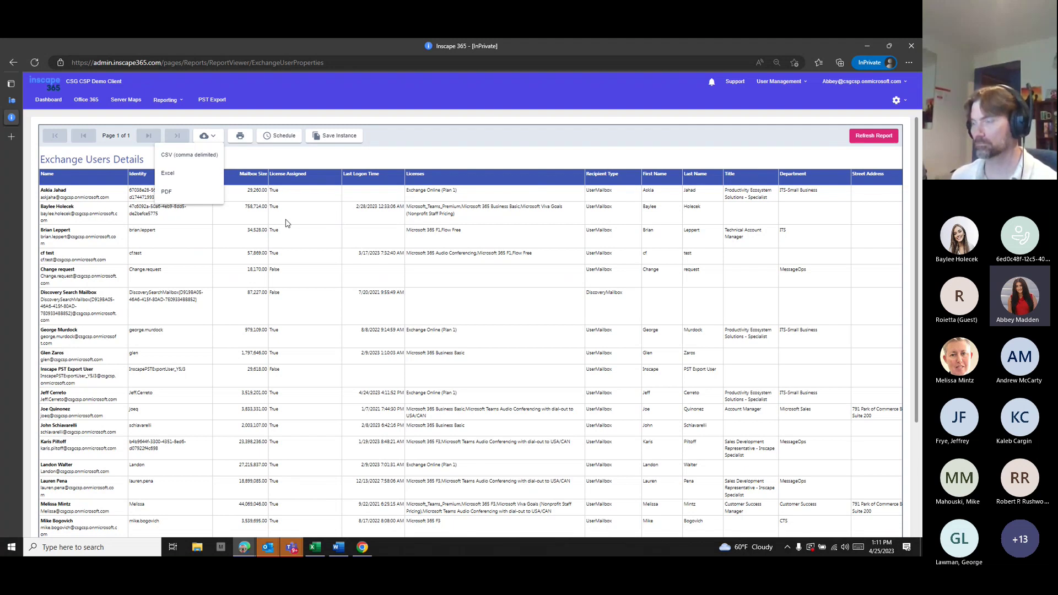
left_click(465, 145)
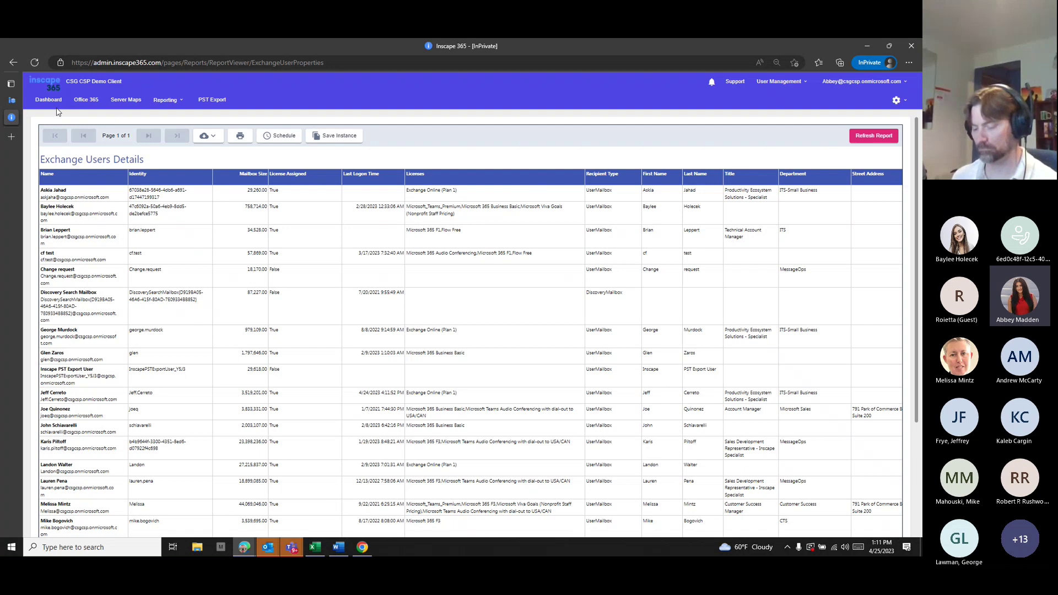
left_click(165, 101)
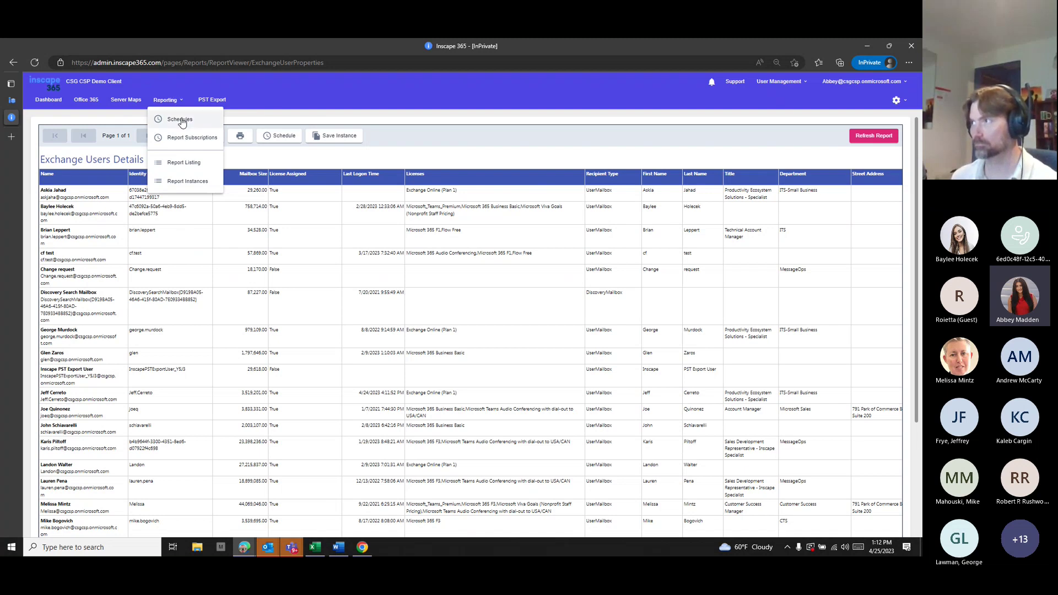
- Create a new report schedule named 'Together Tuesday' in the (GMT-06:00) Central America time zone
left_click(183, 122)
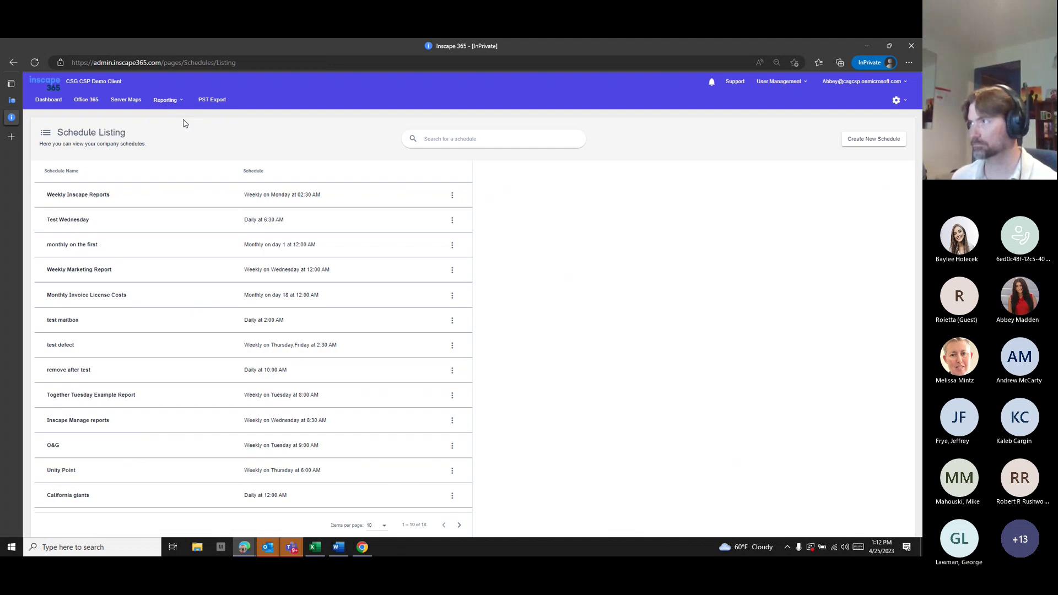
left_click(872, 142)
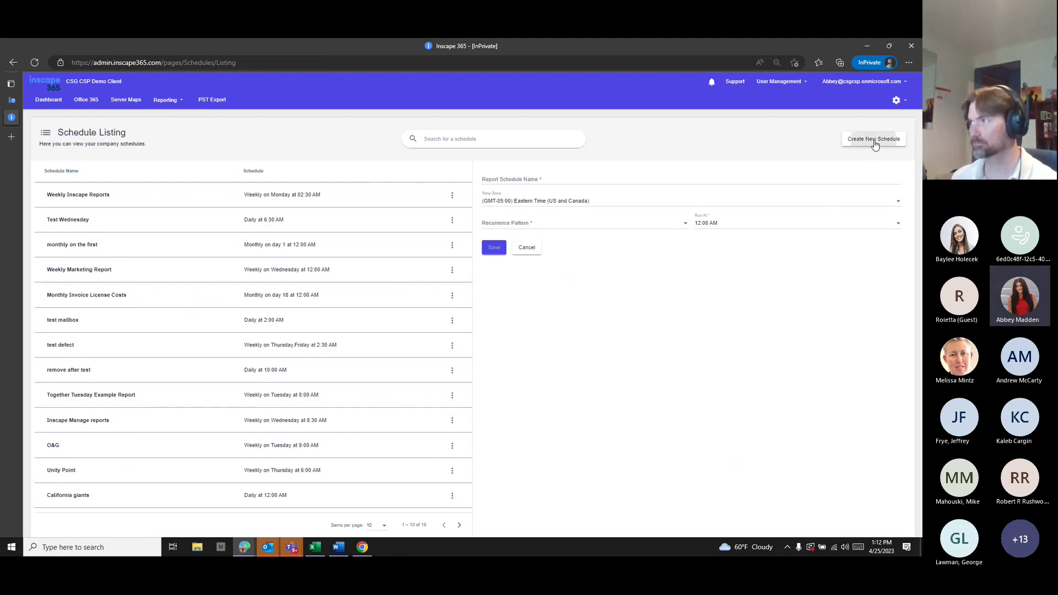
left_click(634, 178)
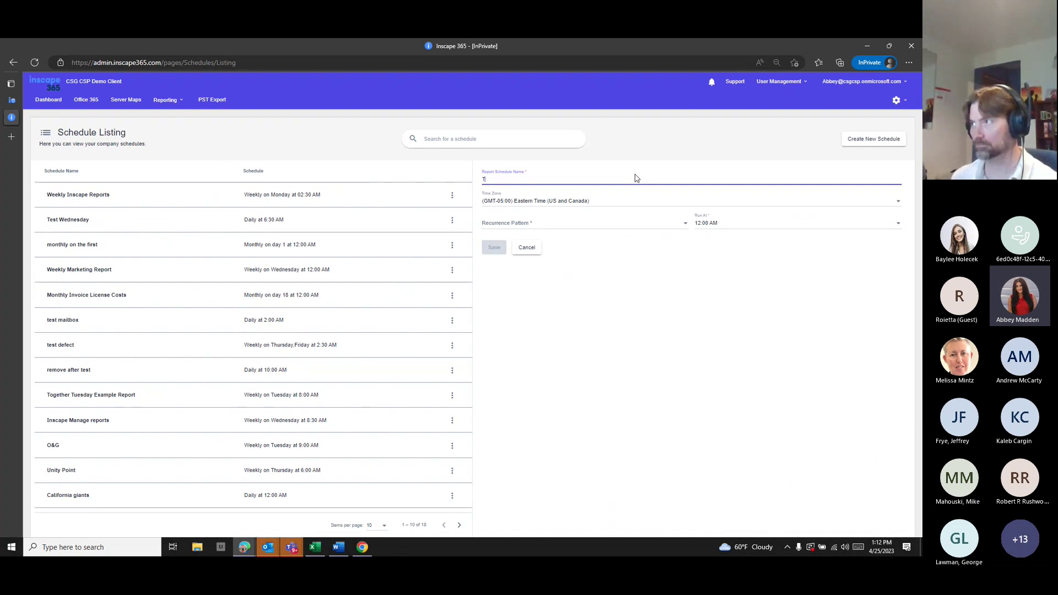
type("Together Tuesda")
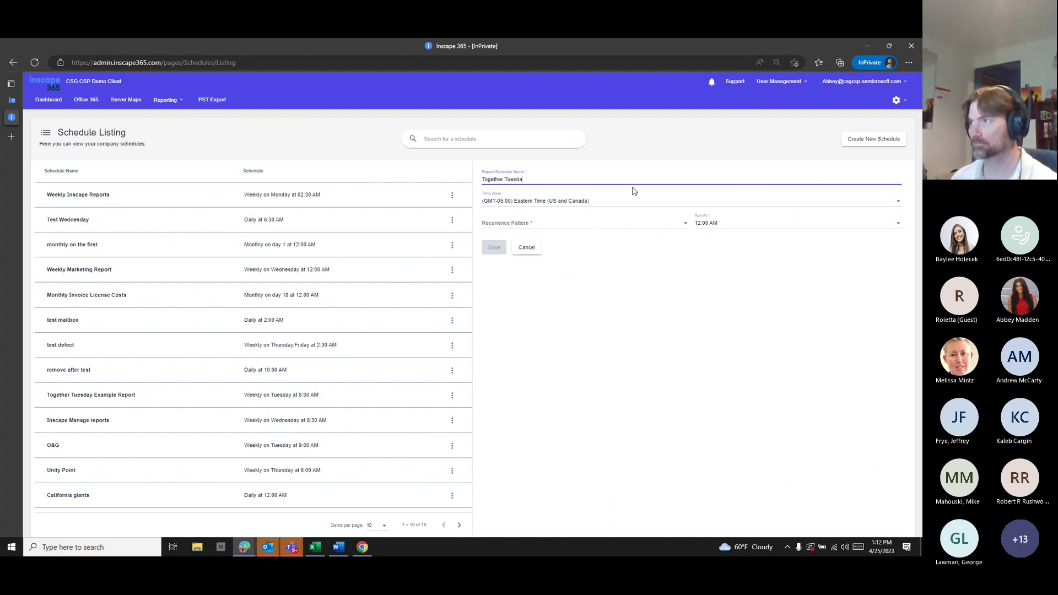
type("y")
left_click(588, 202)
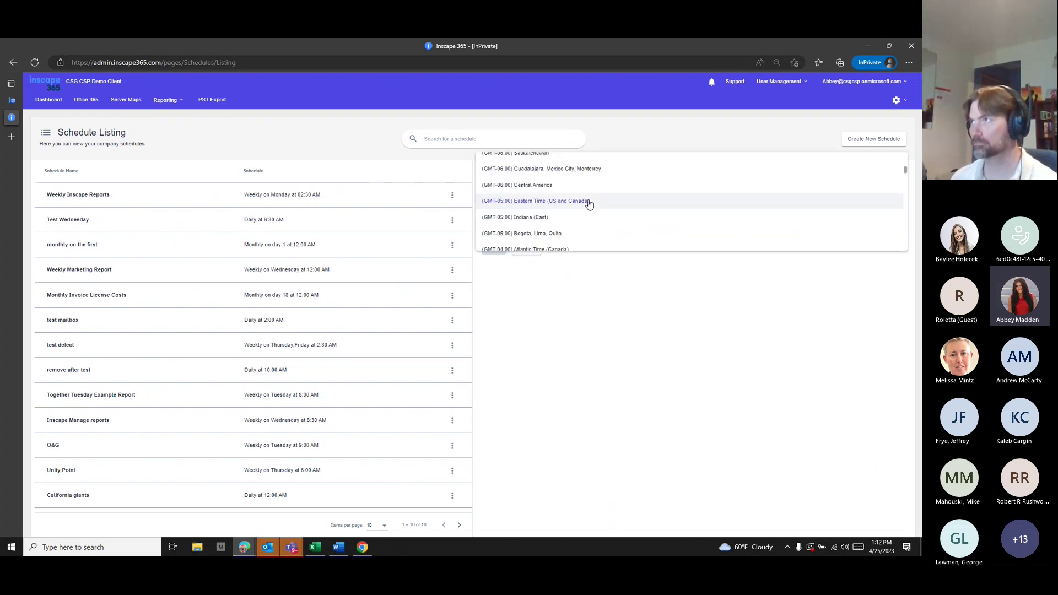
scroll(551, 165, "up", 1)
left_click(553, 199)
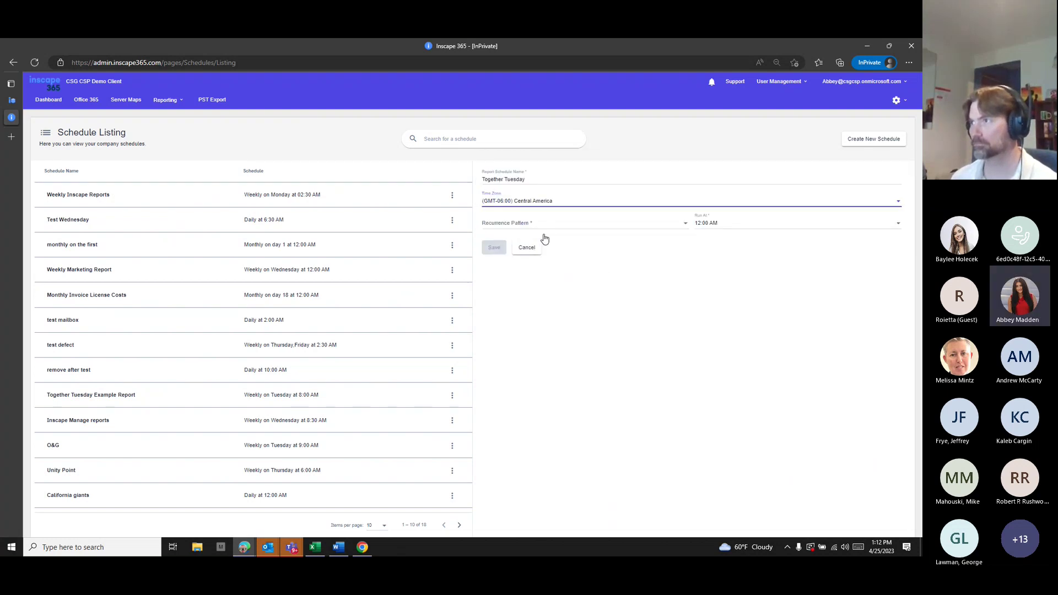
- Set the schedule to recur monthly on the 2nd Wednesday and save it
left_click(582, 231)
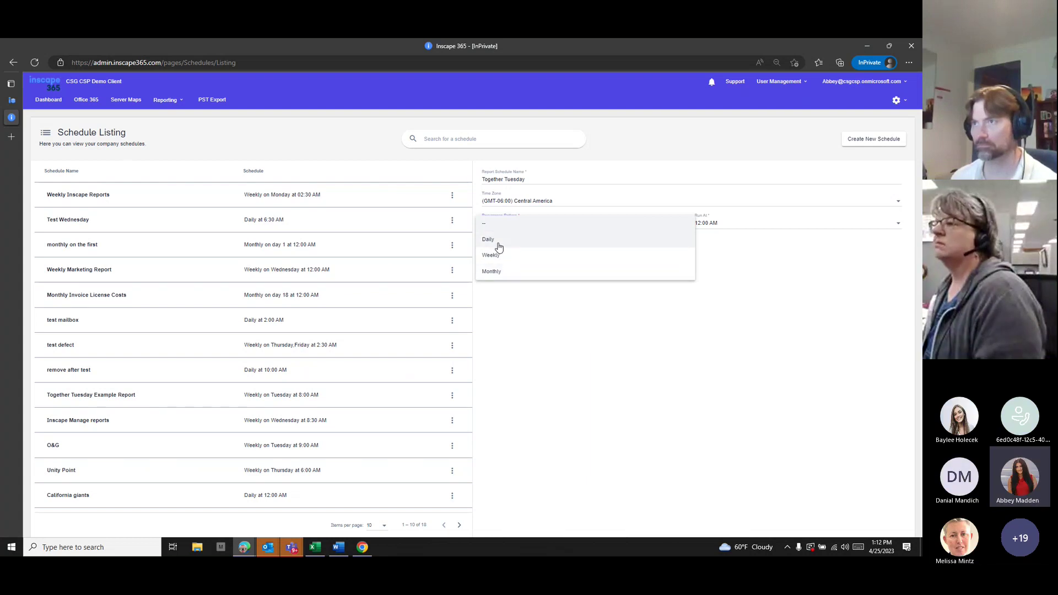
left_click(501, 270)
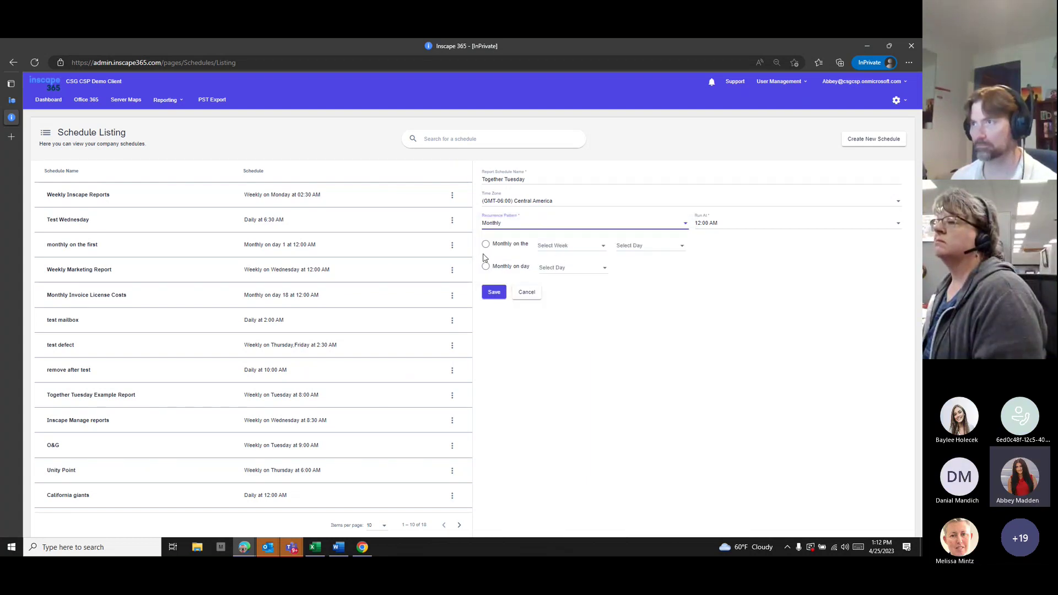
left_click(571, 246)
left_click(569, 279)
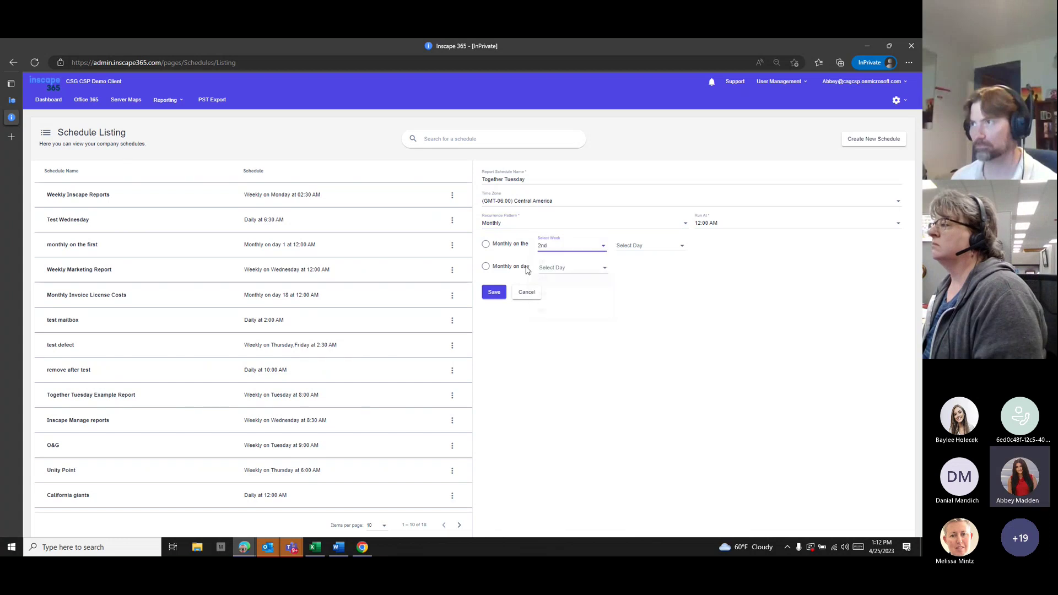
left_click(631, 245)
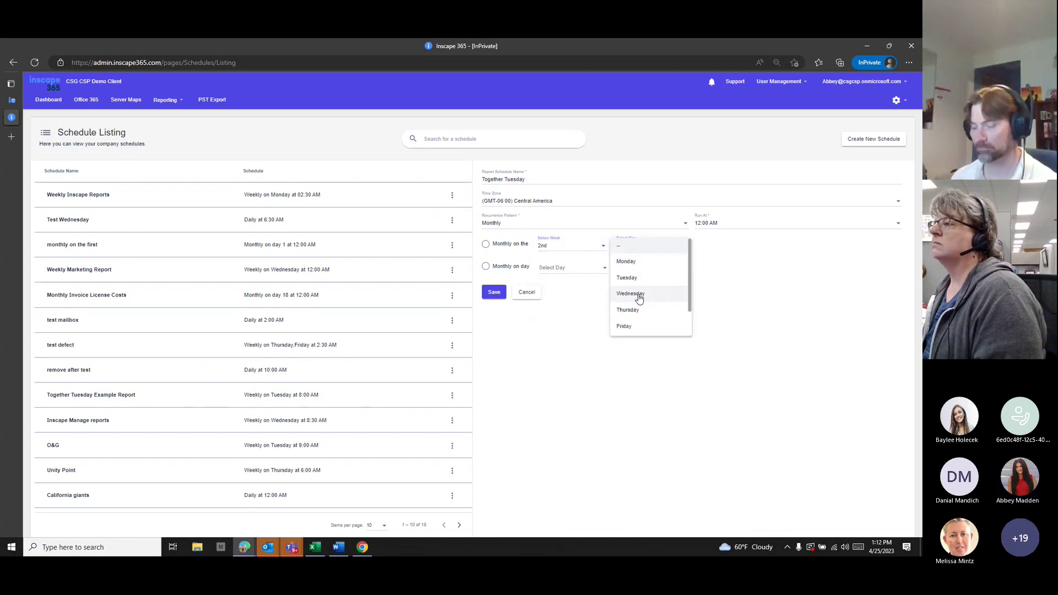
left_click(637, 296)
left_click(485, 244)
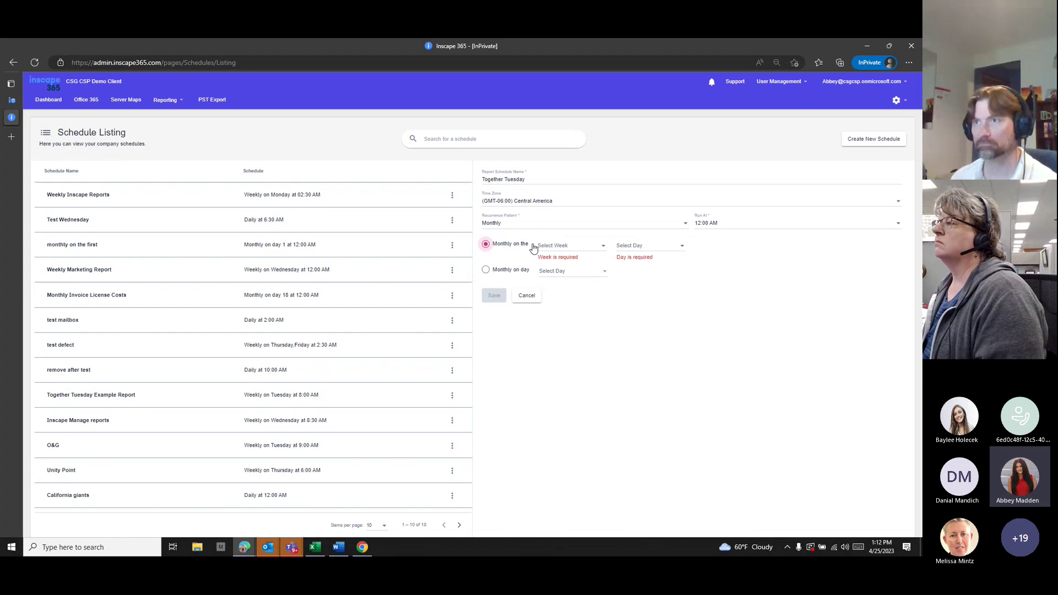
left_click(584, 251)
left_click(568, 277)
left_click(642, 249)
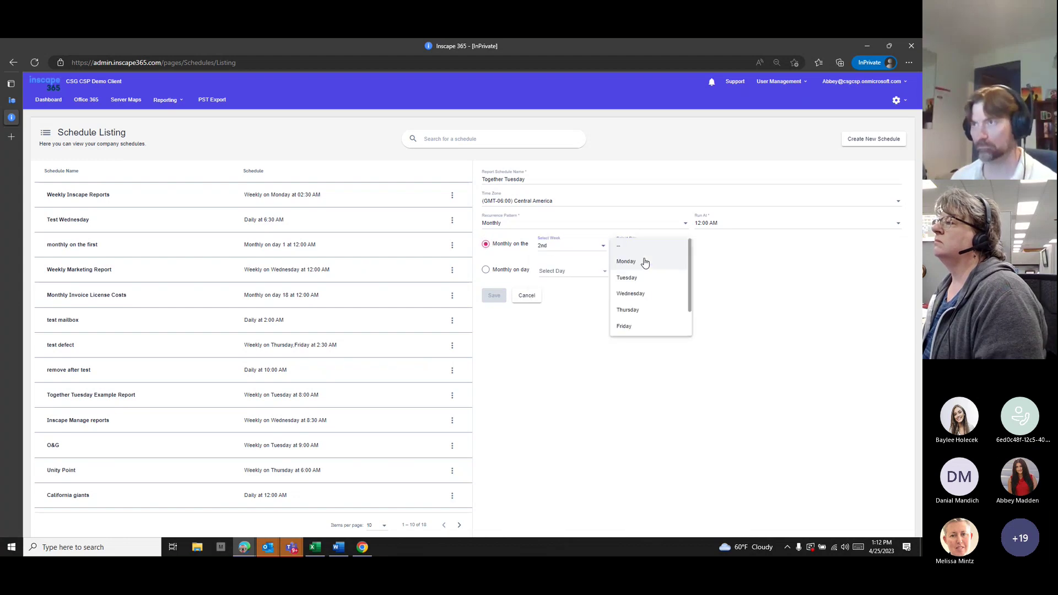
left_click(640, 293)
left_click(494, 295)
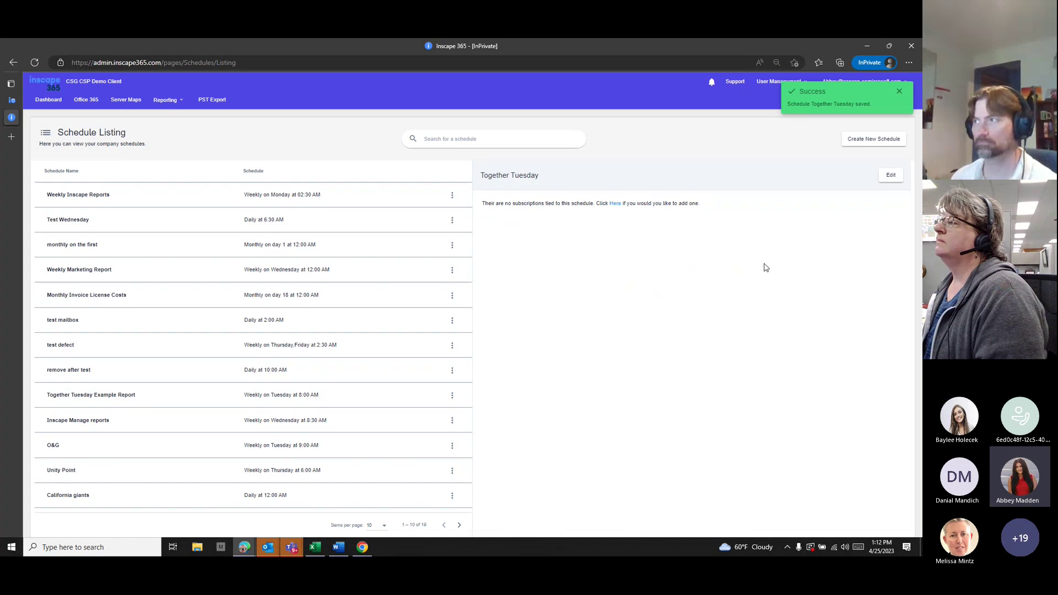
- Start a new report subscription and attach the Together Tuesday schedule
left_click(177, 98)
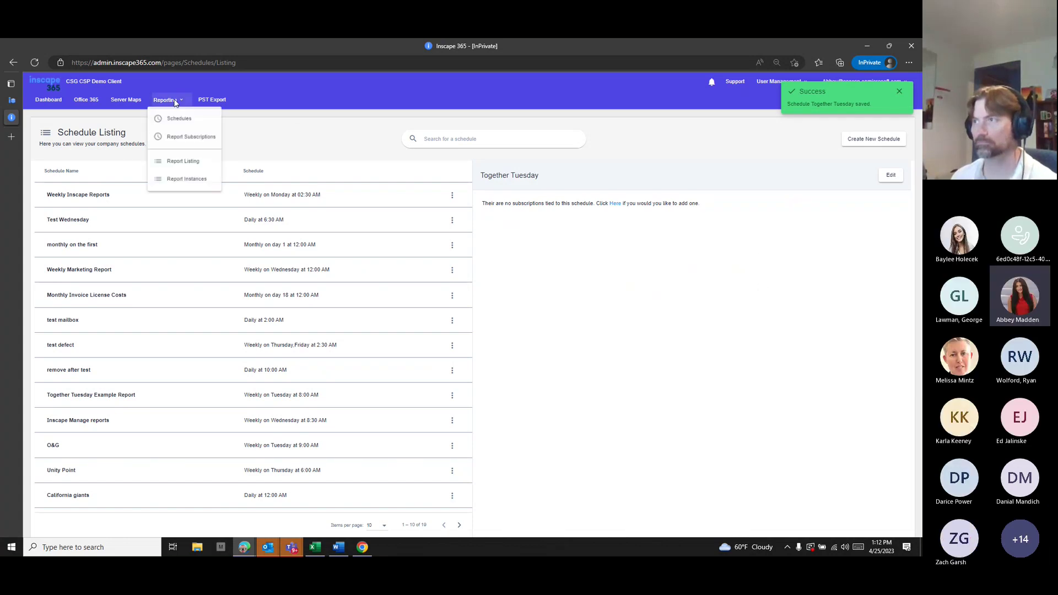
left_click(195, 139)
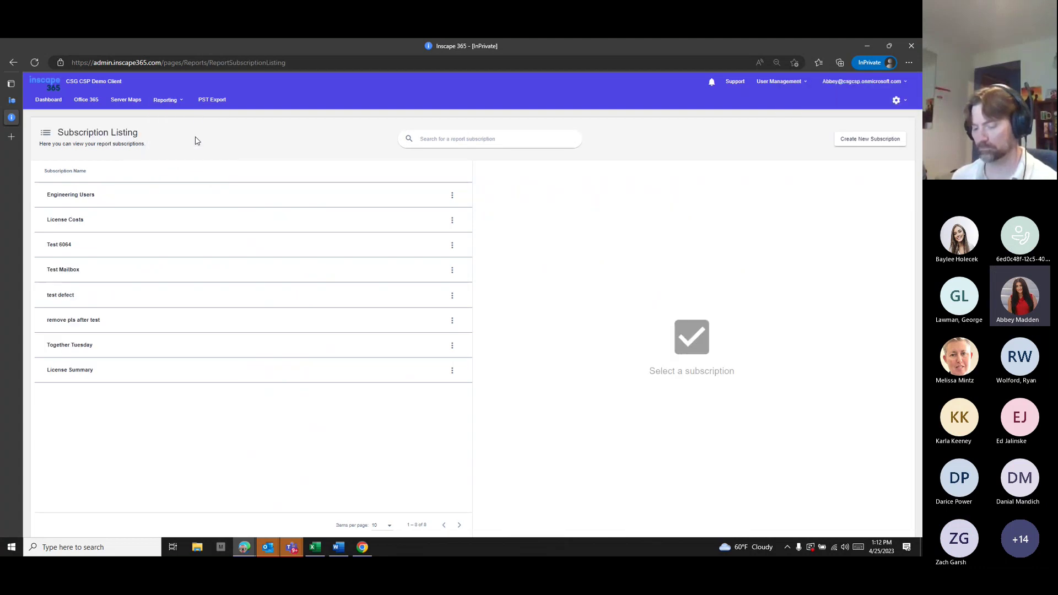
left_click(870, 139)
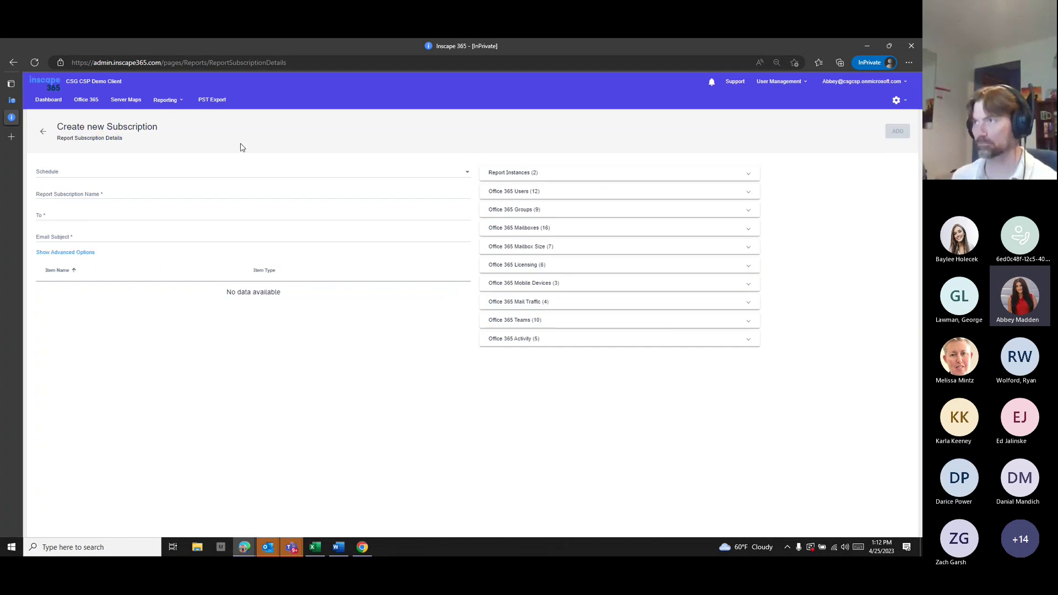
left_click(450, 173)
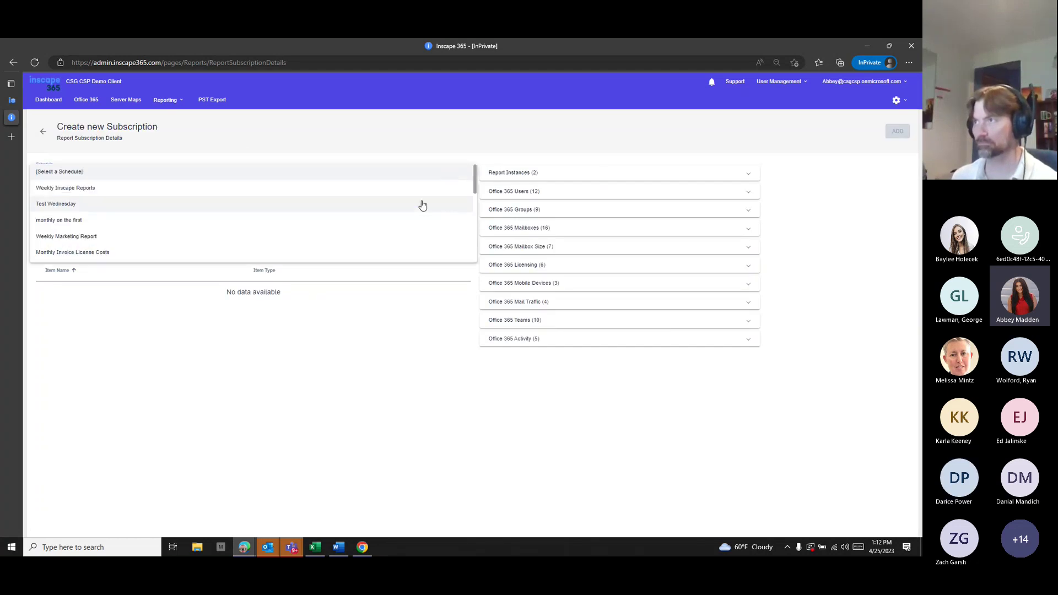
scroll(297, 226, "down", 5)
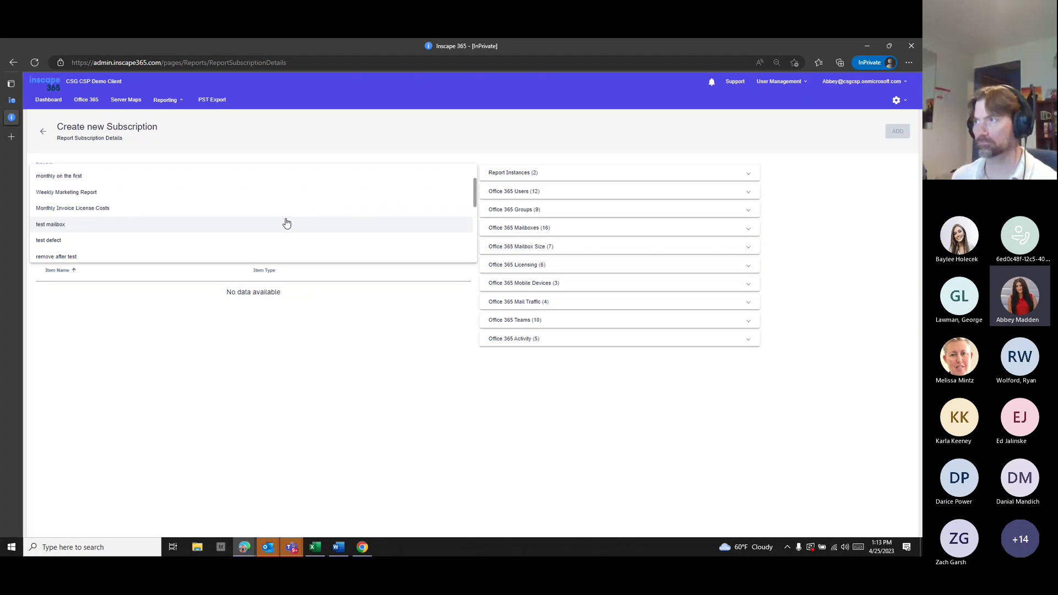
scroll(284, 219, "down", 6)
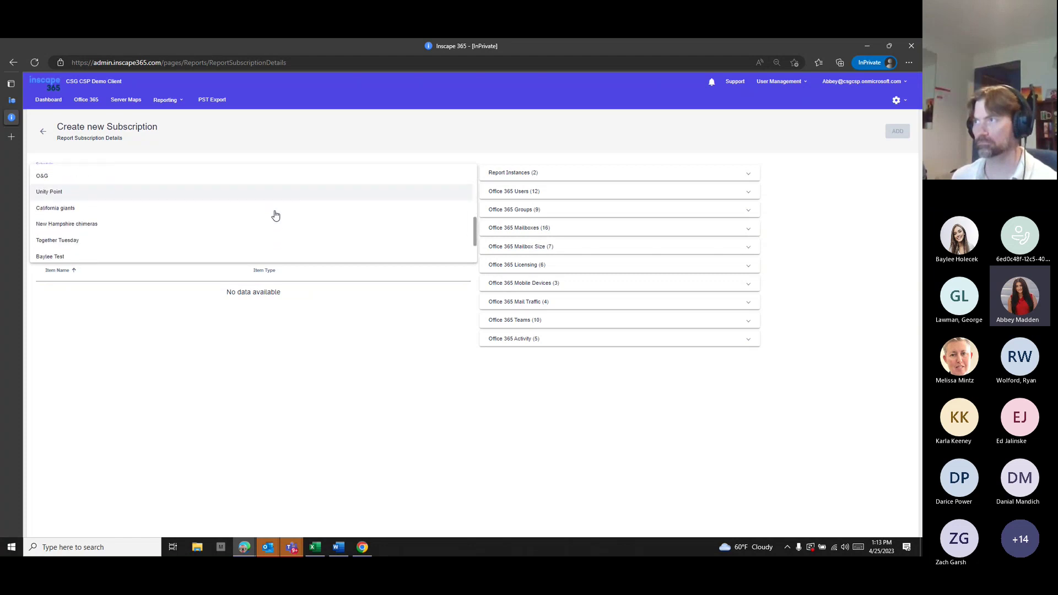
scroll(228, 221, "down", 1)
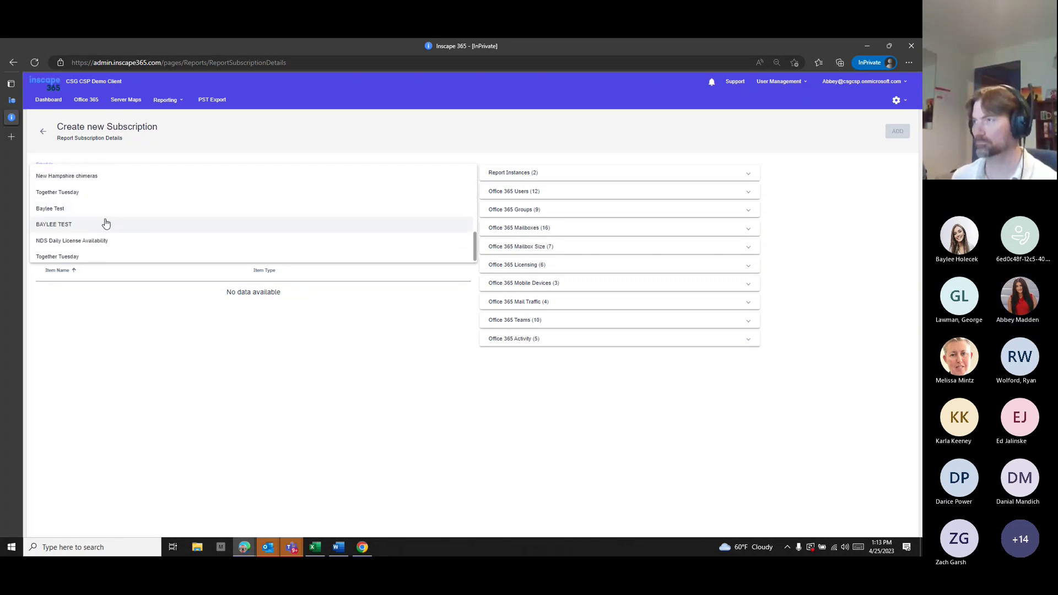
left_click(79, 253)
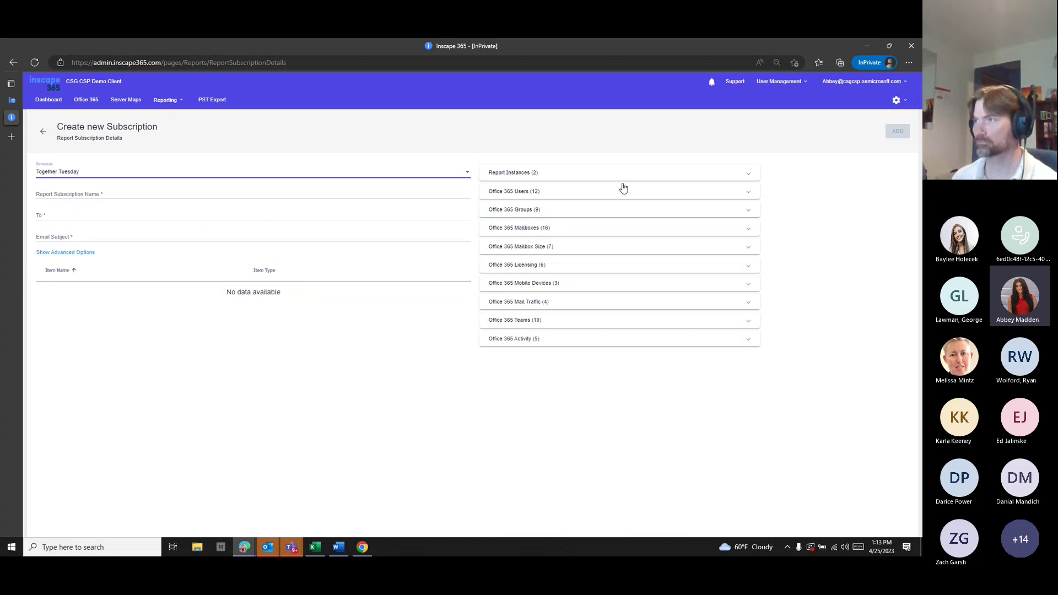
- Include Users Not Assigned To Distribution Groups, Mail Contacts, Exchange User Properties and Engineering Users reports
left_click(753, 181)
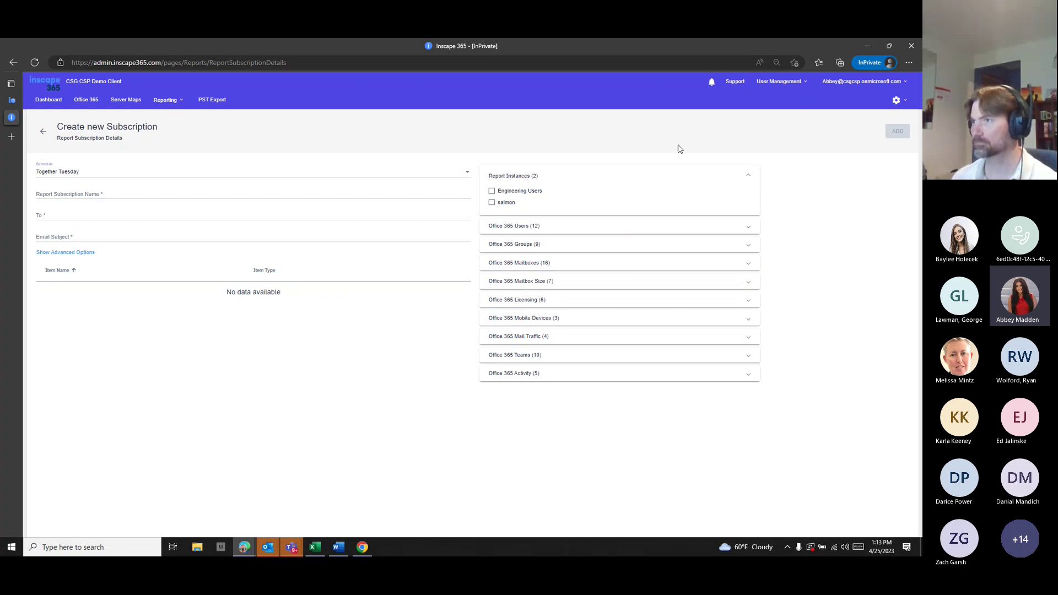
left_click(747, 227)
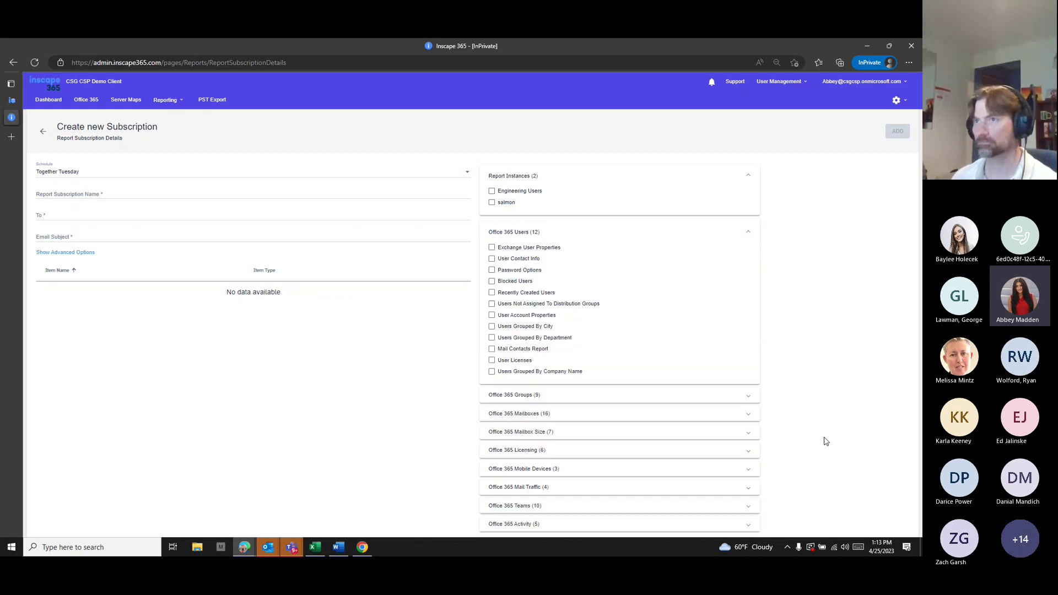
left_click(540, 305)
left_click(529, 362)
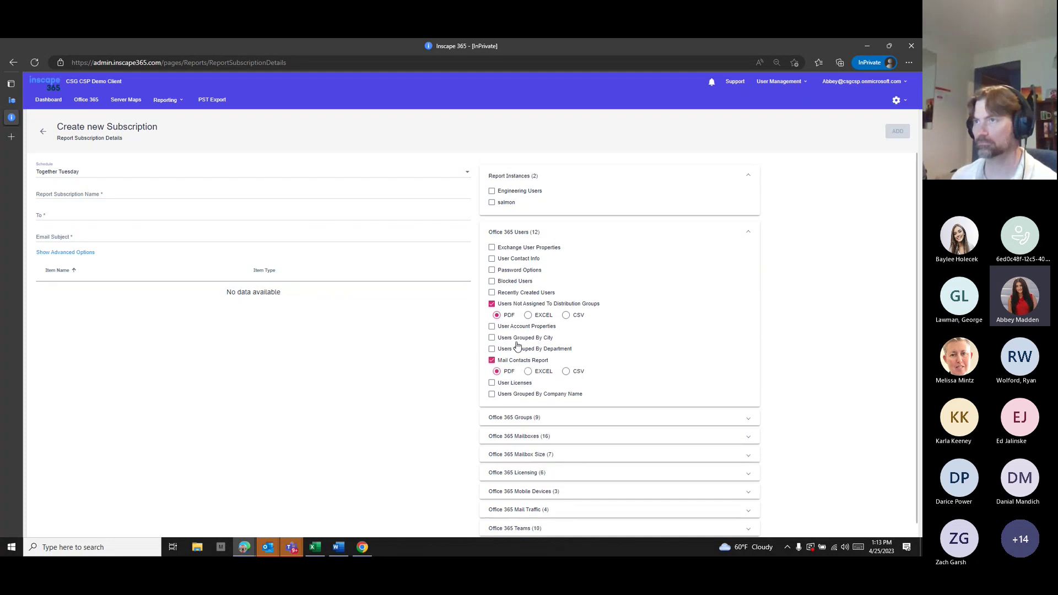
left_click(514, 248)
left_click(513, 196)
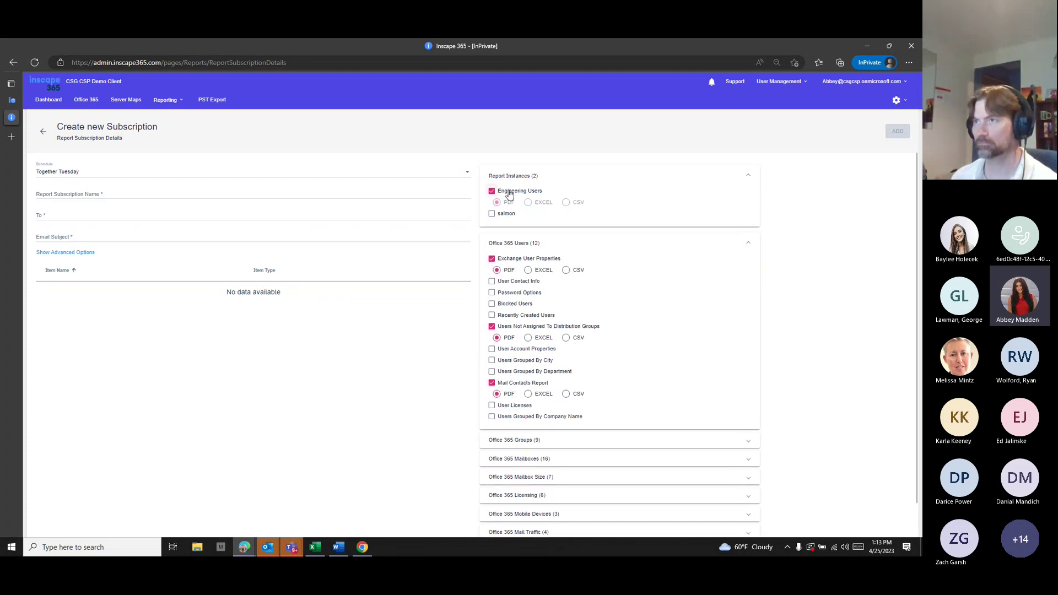
- Leave the recipient field unfilled and return to the main dashboard
left_click(58, 216)
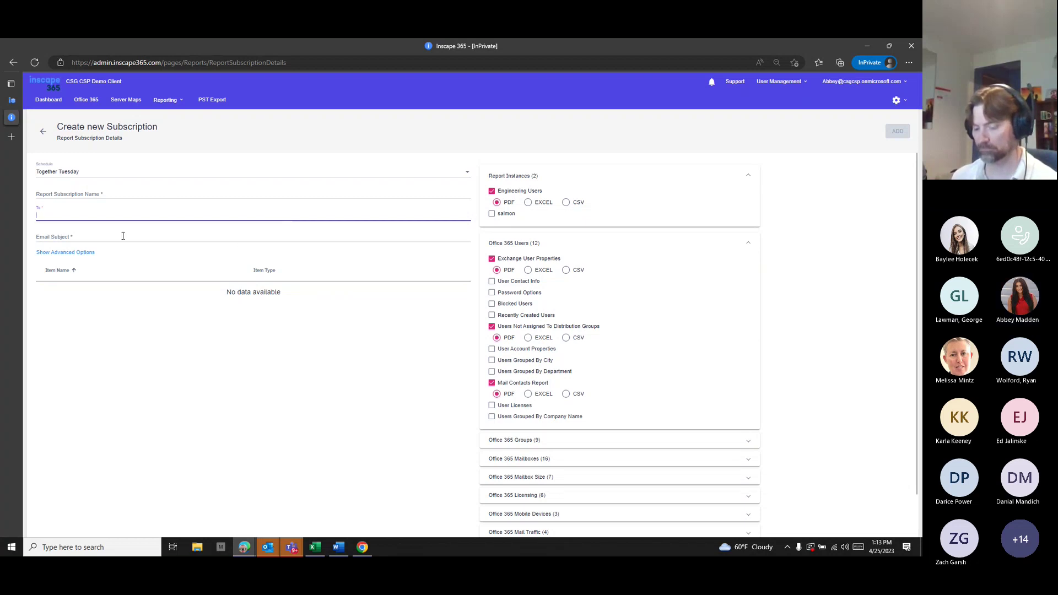
left_click(155, 329)
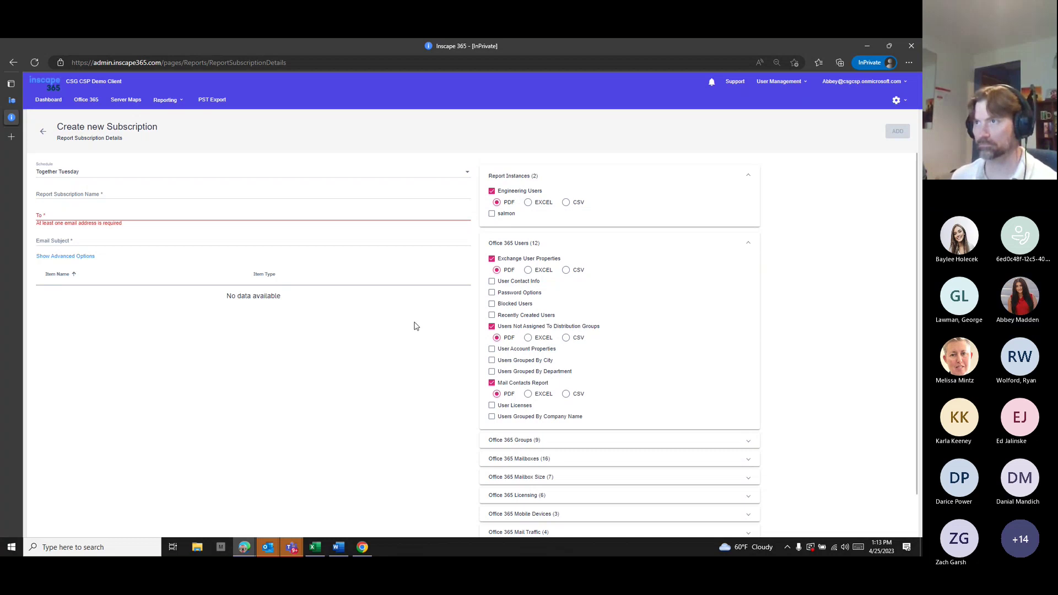
left_click(42, 102)
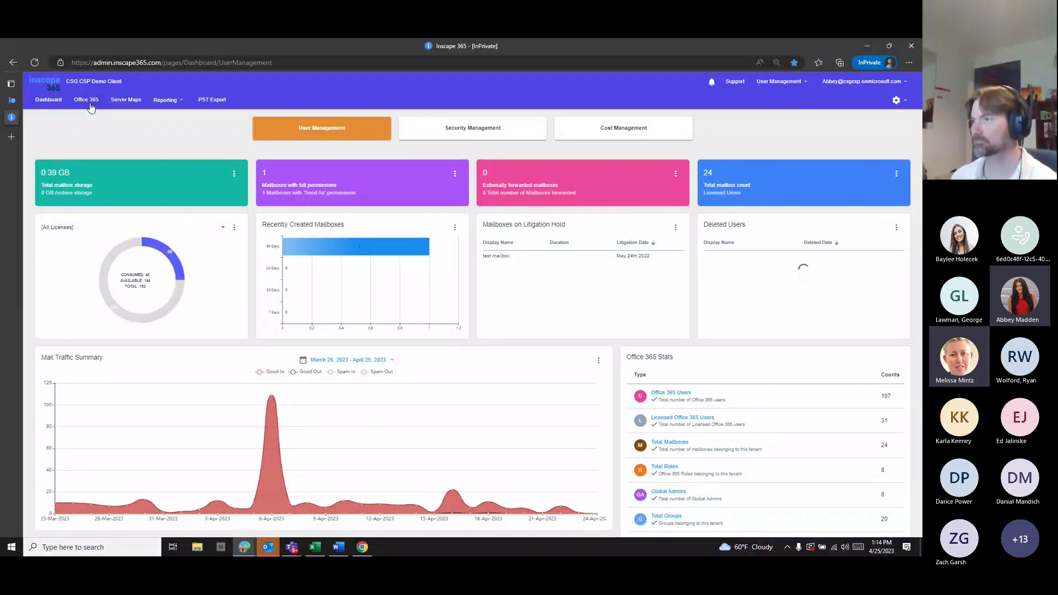
- Go to the Office 365 user management area showing the Azure AD User Listing
left_click(87, 101)
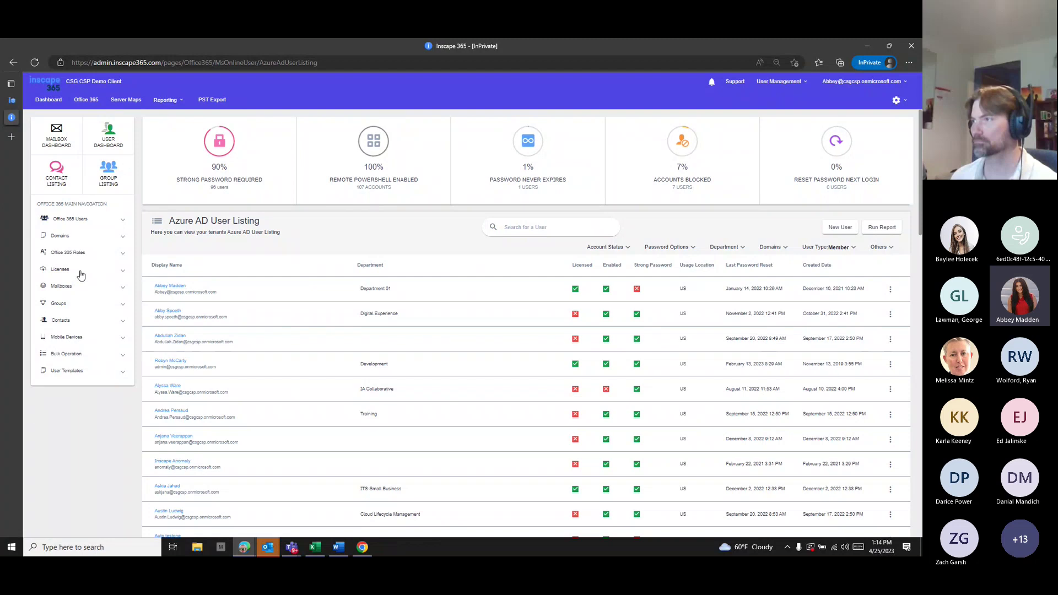
- Open License Costs and view Azure Active Directory Premium P1's details, closing them unchanged at $12.50
left_click(81, 274)
left_click(82, 302)
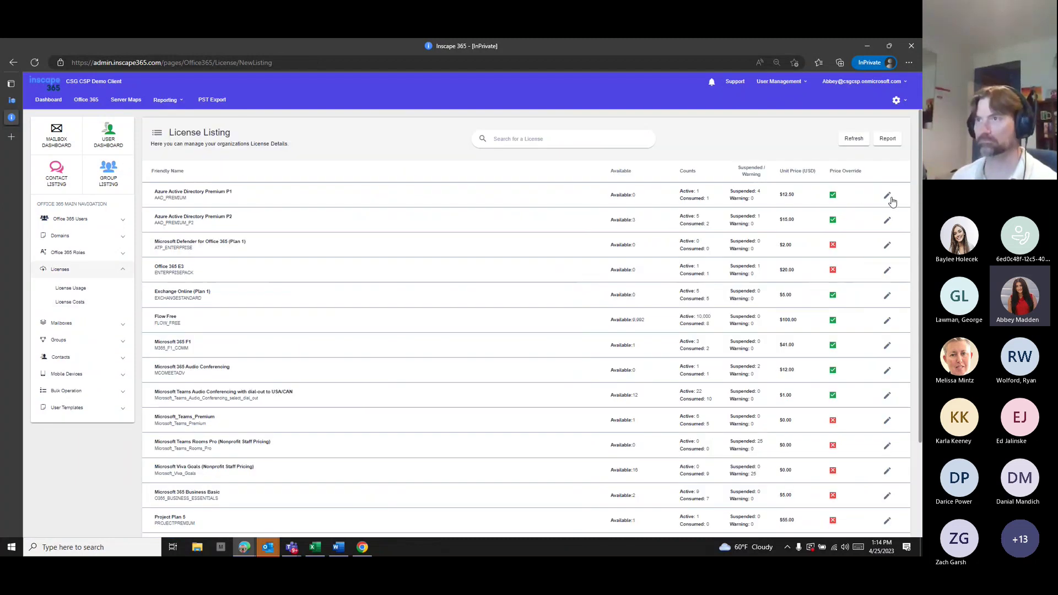
left_click(888, 198)
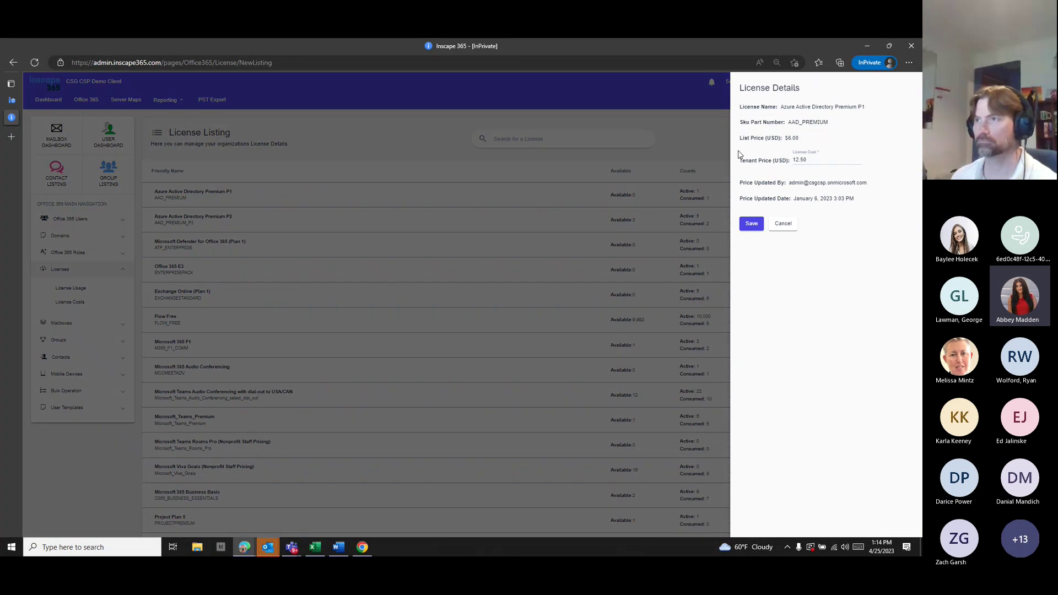
left_click(695, 138)
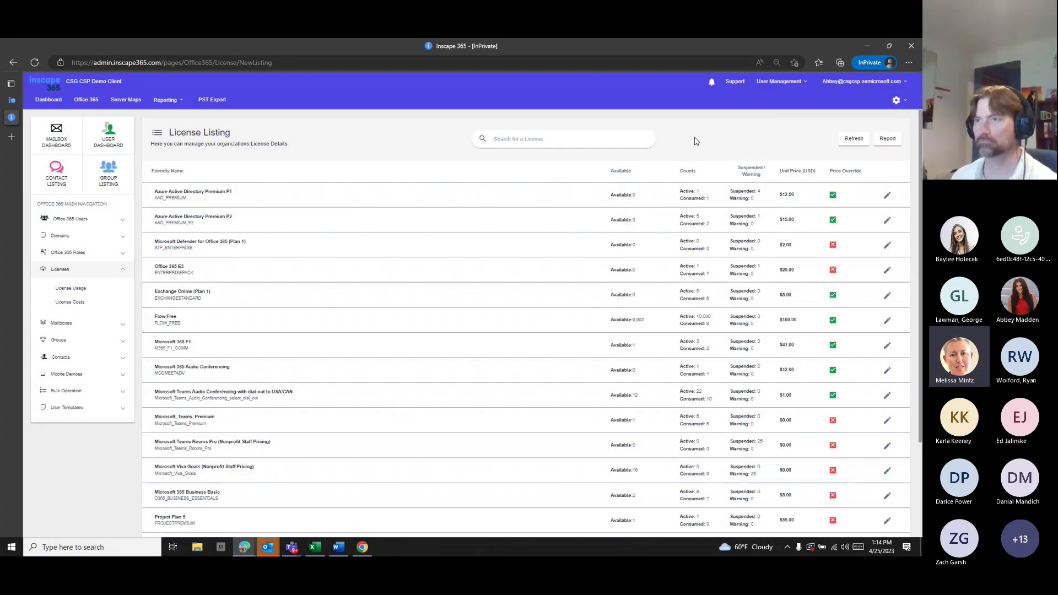